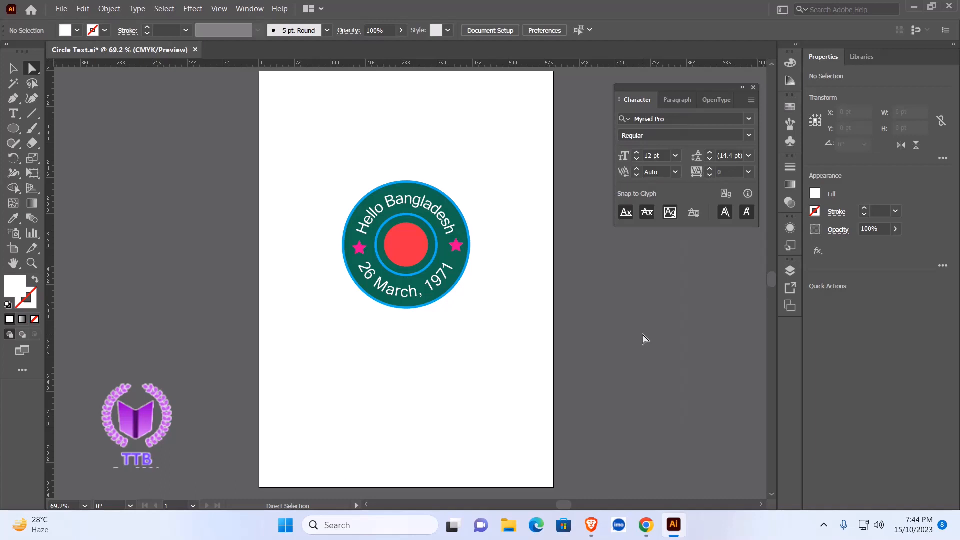
left_click_drag(318, 169, 499, 328)
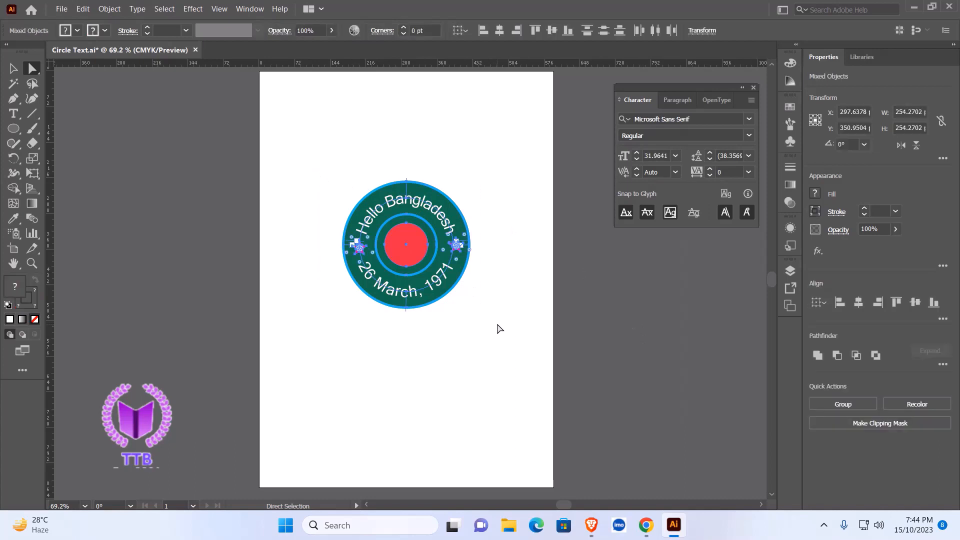
left_click(499, 326)
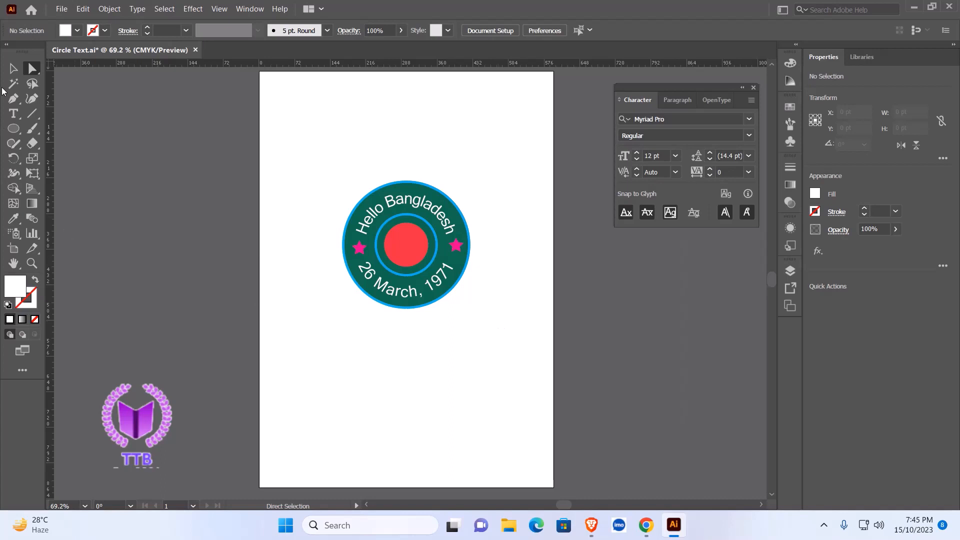
- Create a new A4 portrait document, 595.28 x 841.89 pt, in CMYK colour mode
left_click(13, 68)
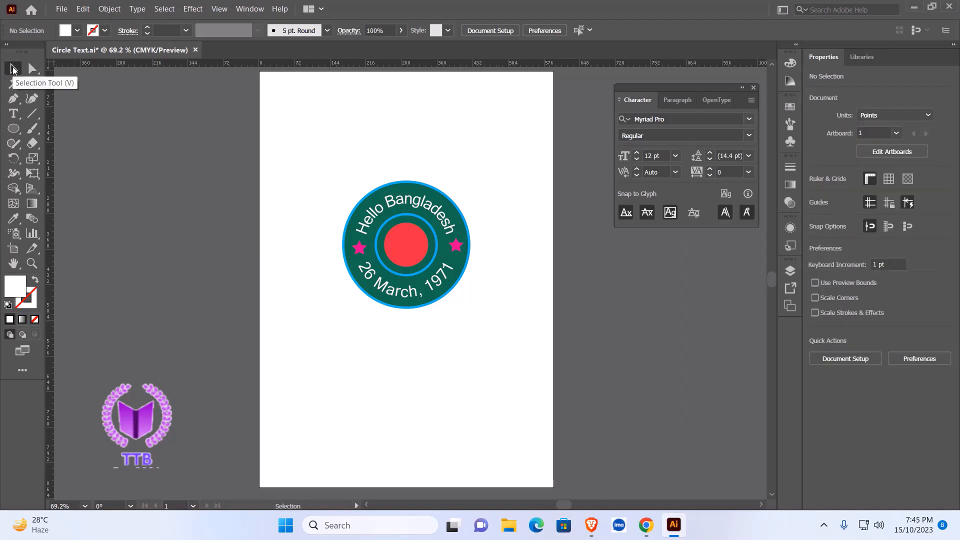
left_click(61, 8)
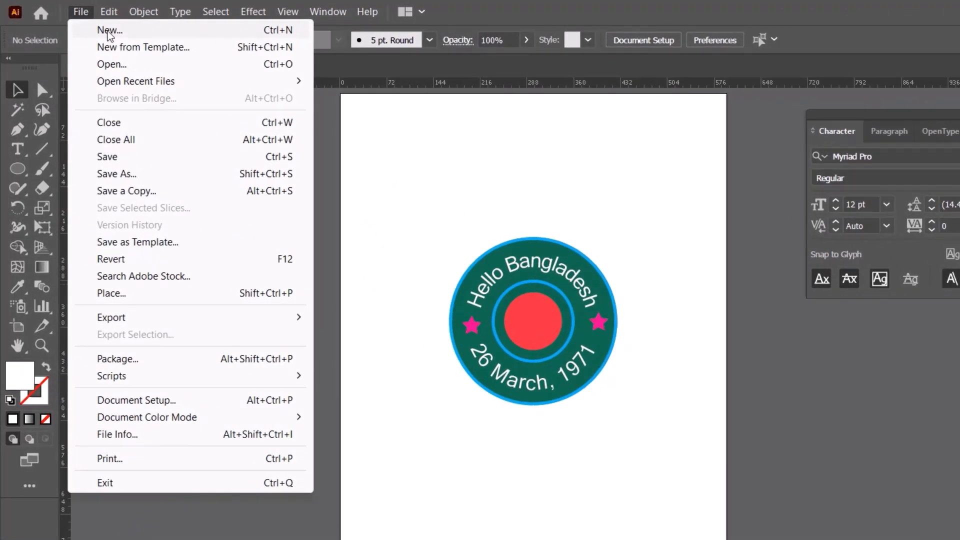
left_click(238, 32)
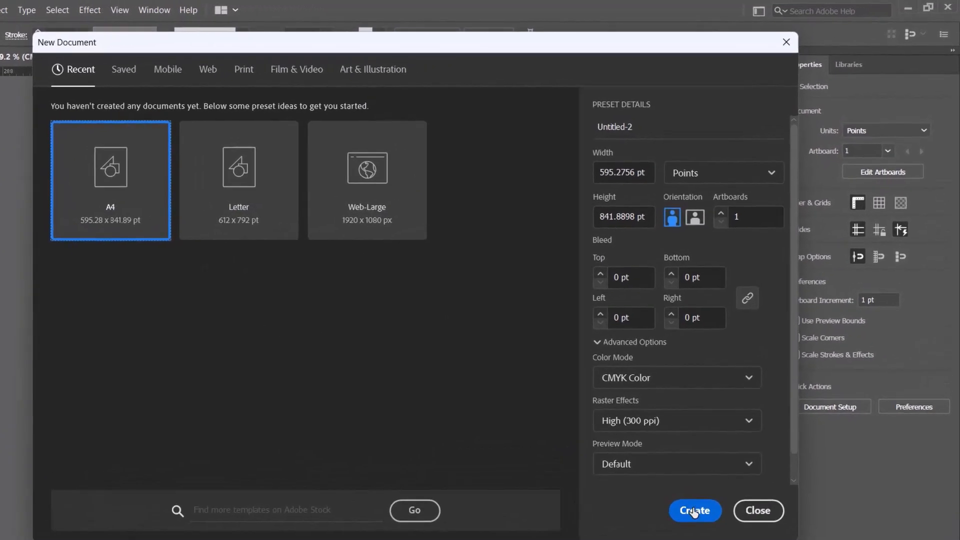
left_click(725, 449)
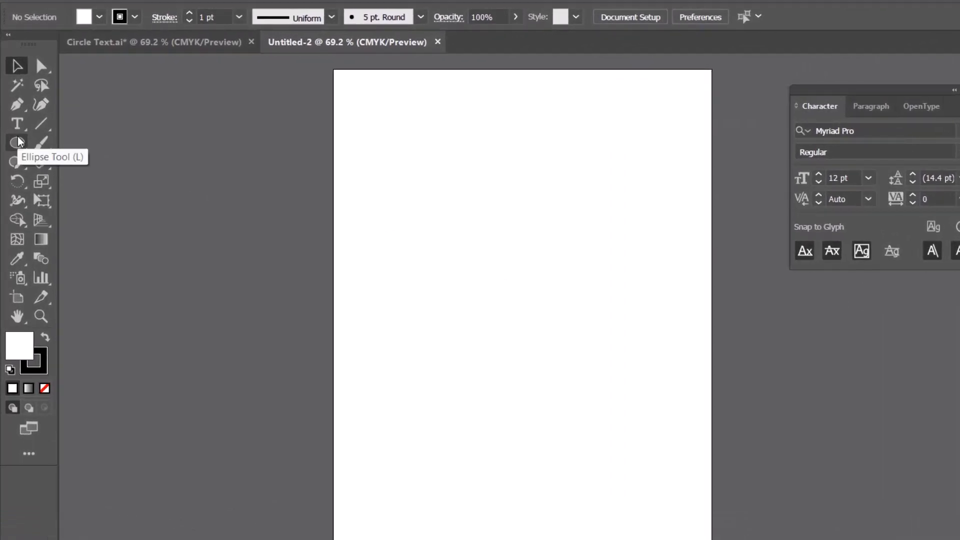
- Draw a circle about 386 pt in diameter, move it down the page and centre it horizontally on the artboard
left_click(18, 142)
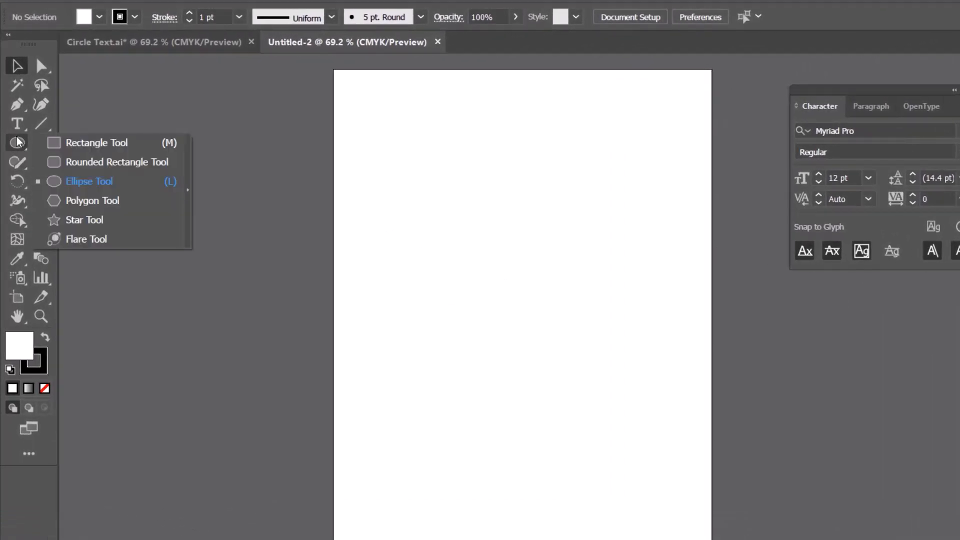
left_click(92, 183)
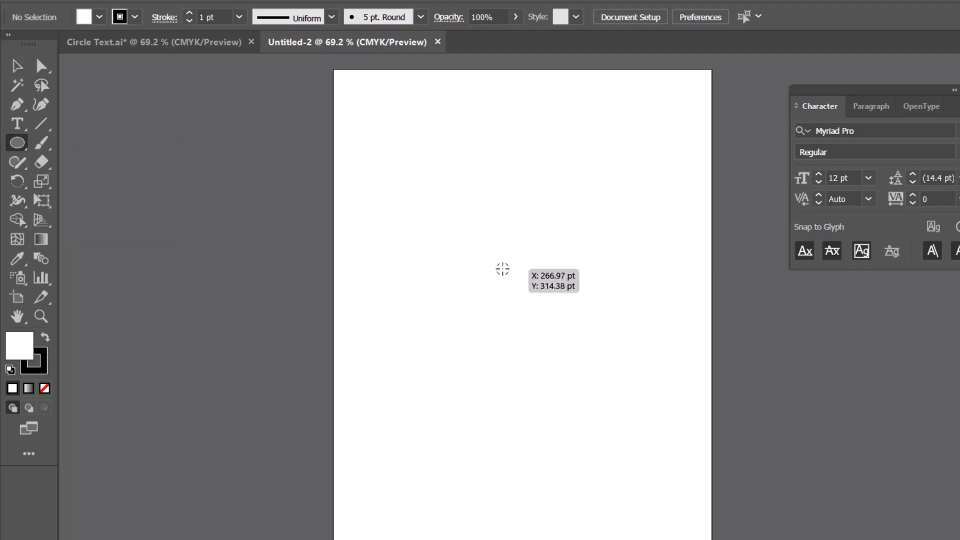
mouse_move(494, 233)
left_mouse_down()
mouse_move(555, 364)
mouse_move(533, 304)
mouse_move(561, 356)
left_mouse_up()
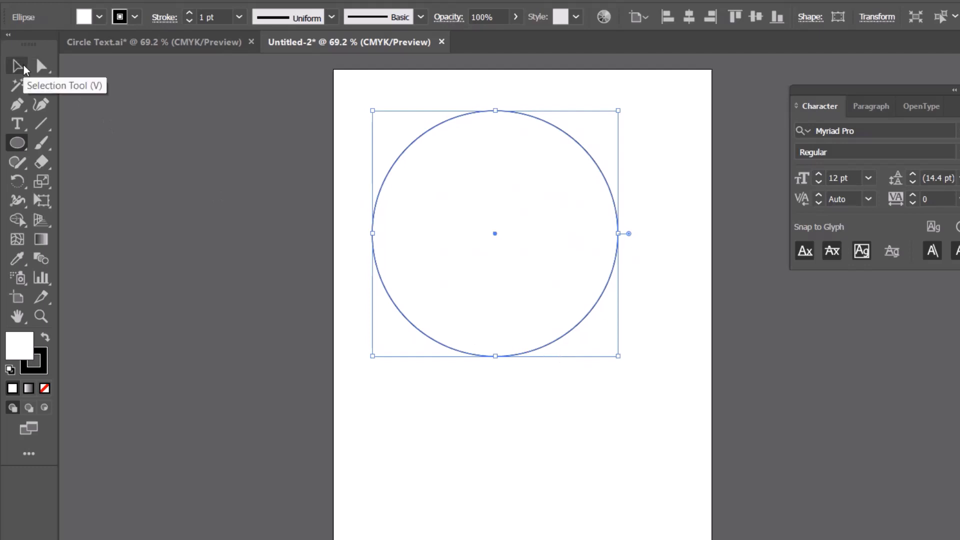
left_click(23, 65)
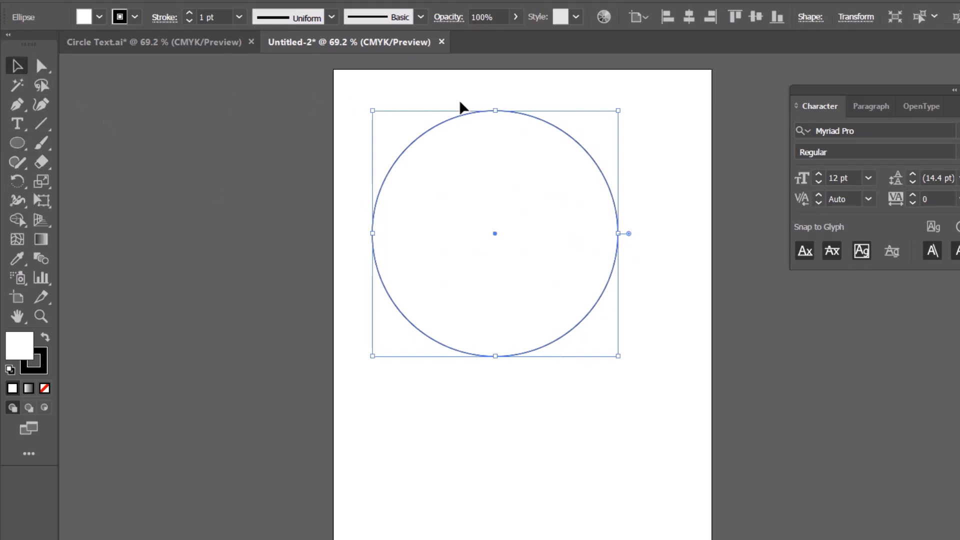
left_click_drag(505, 197, 524, 271)
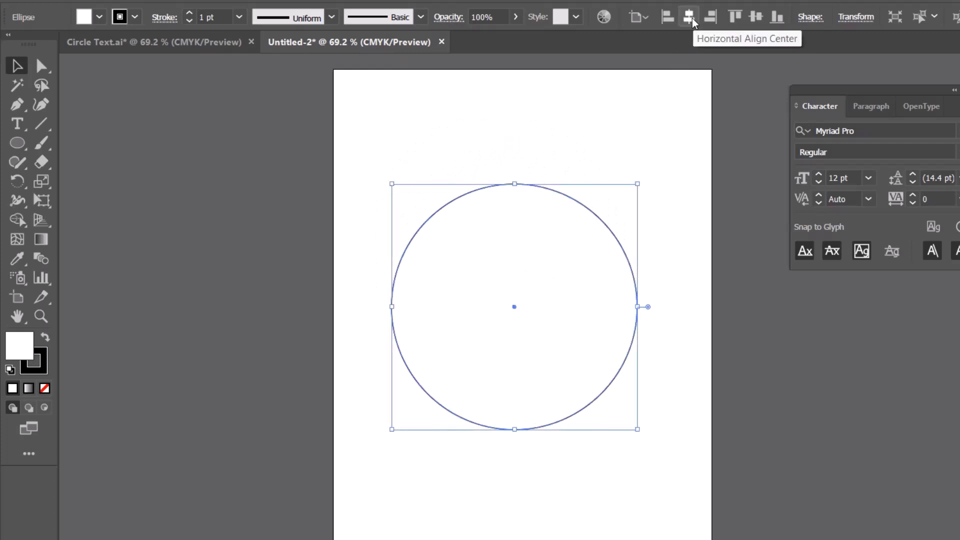
left_click(691, 19)
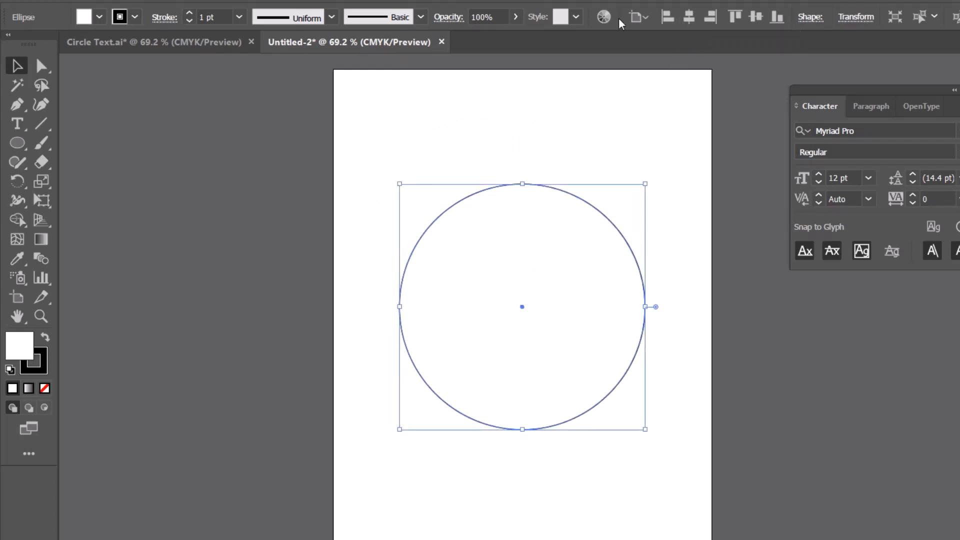
- Remove the circle's fill and give it an orange stroke with a weight of 5 pt
left_click(102, 16)
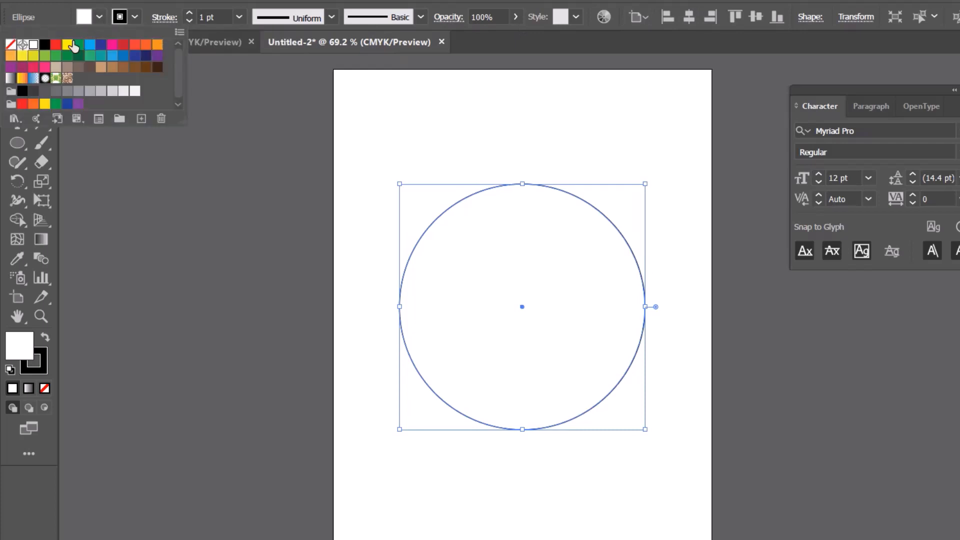
left_click(11, 45)
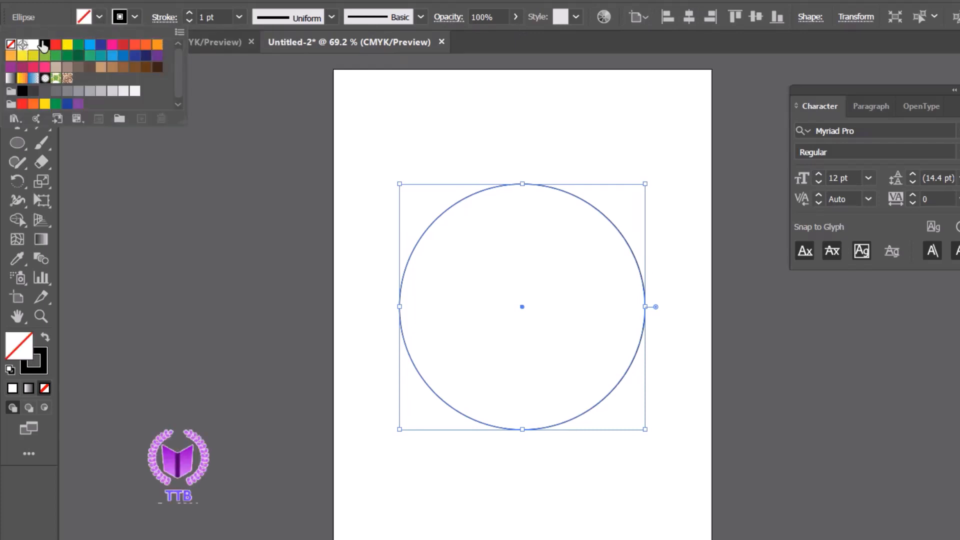
left_click(134, 17)
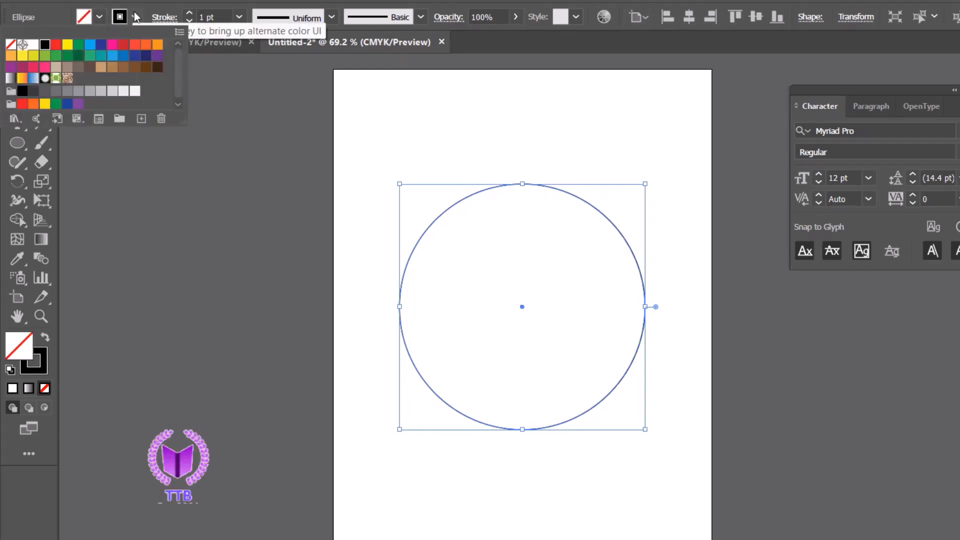
left_click(157, 45)
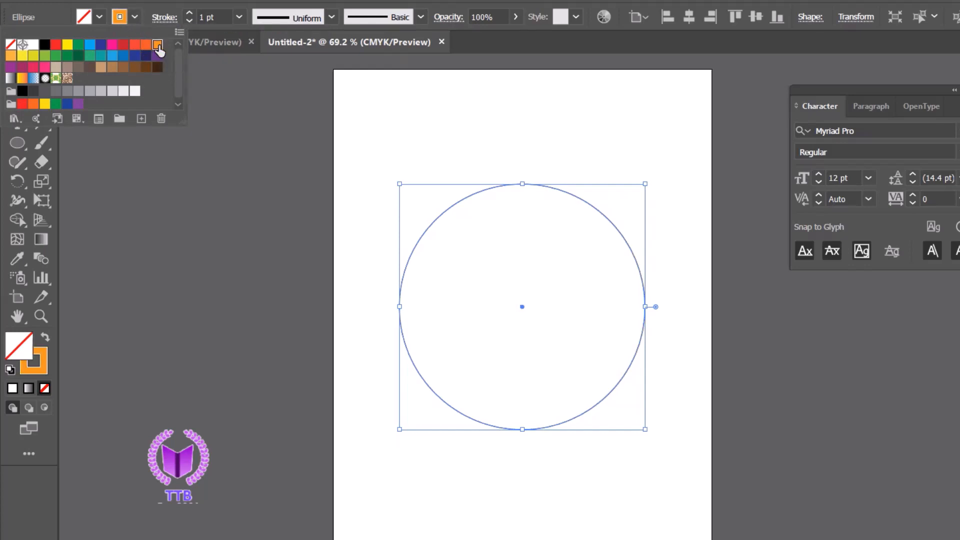
left_click(240, 17)
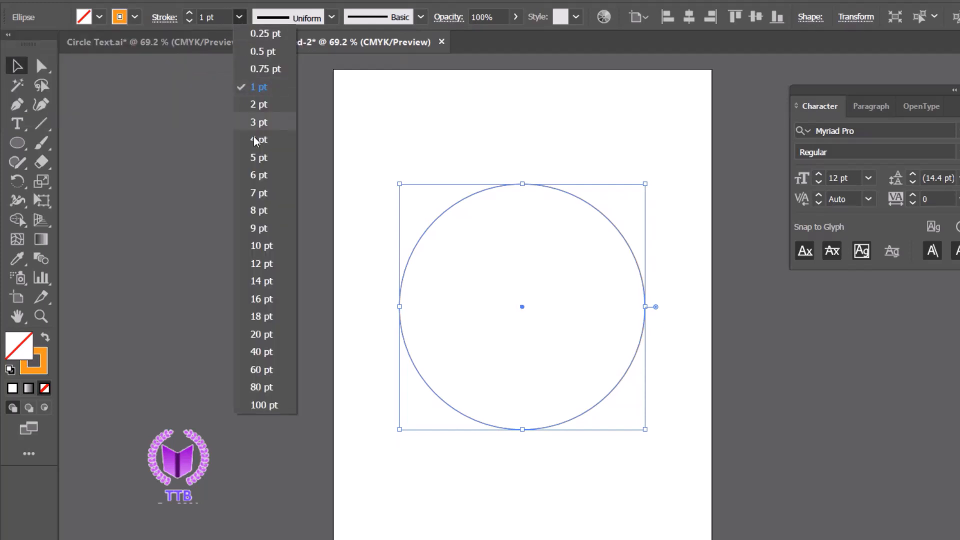
left_click(258, 158)
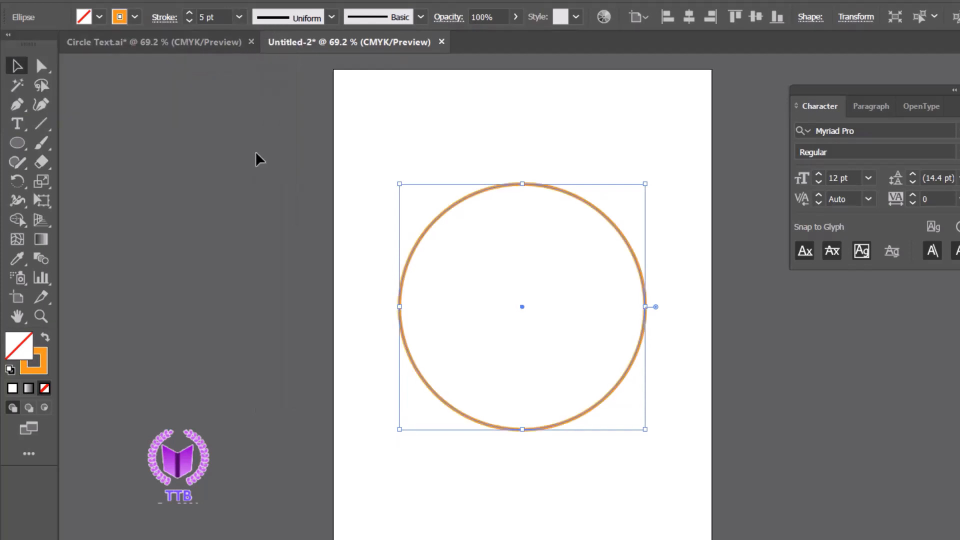
left_click(313, 132)
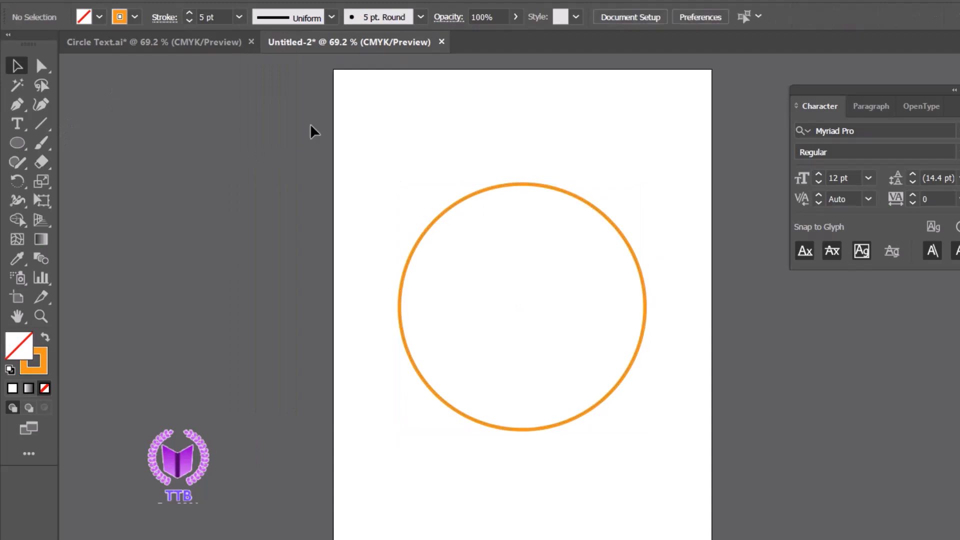
- Copy the circle, paste it in front and scale the copy about its centre to slightly less than half size
left_click(590, 205)
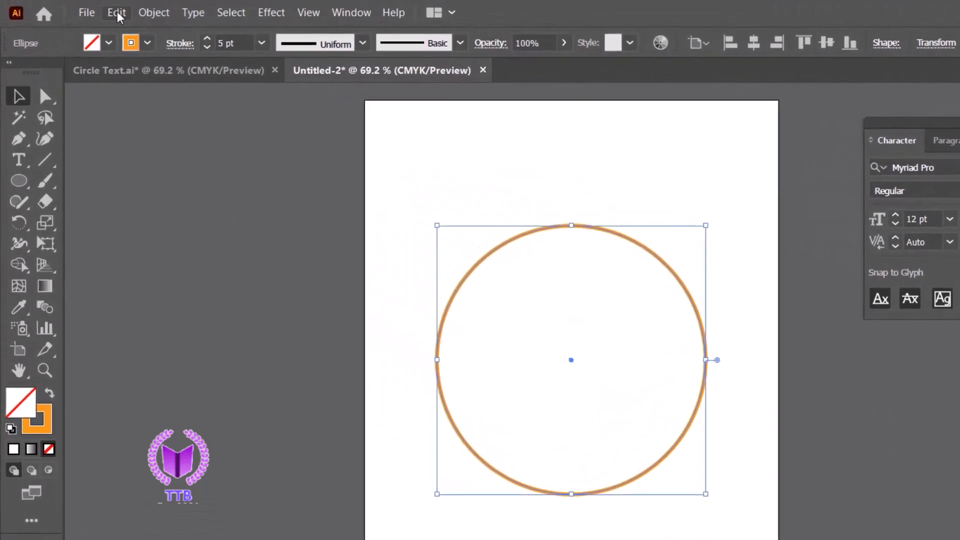
left_click(117, 12)
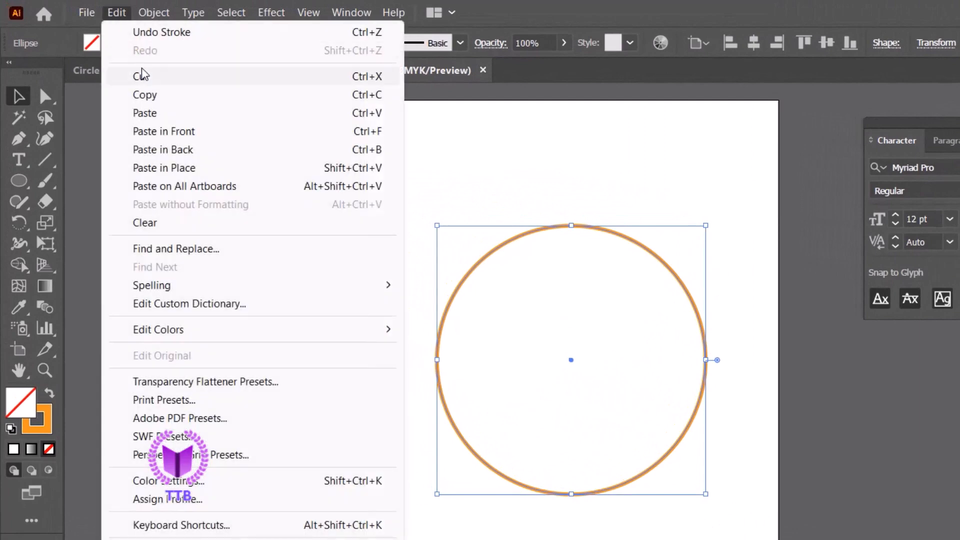
left_click(151, 97)
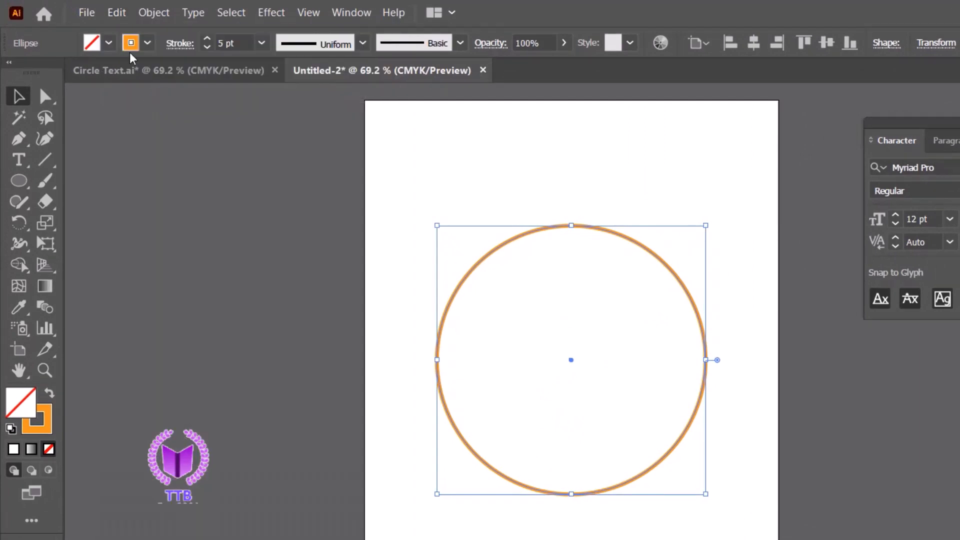
left_click(116, 13)
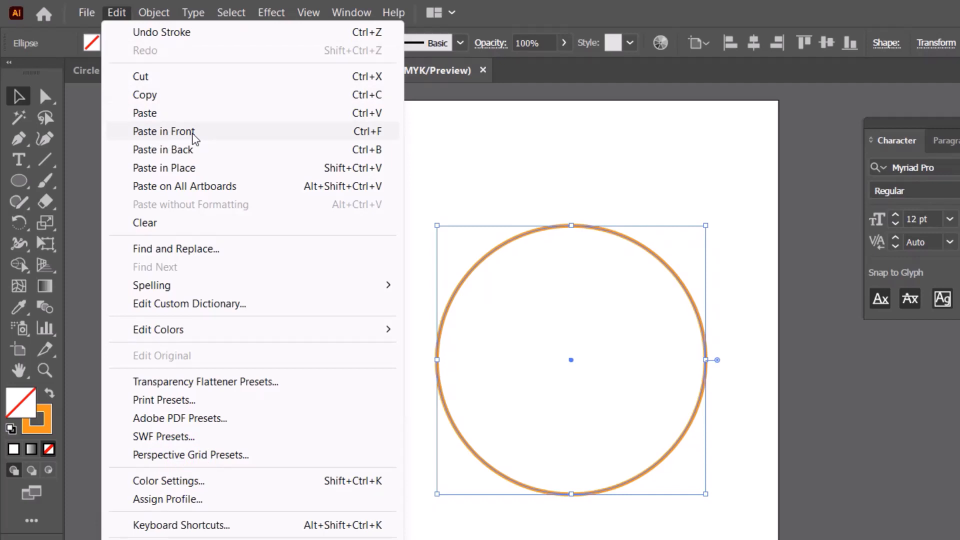
left_click(193, 132)
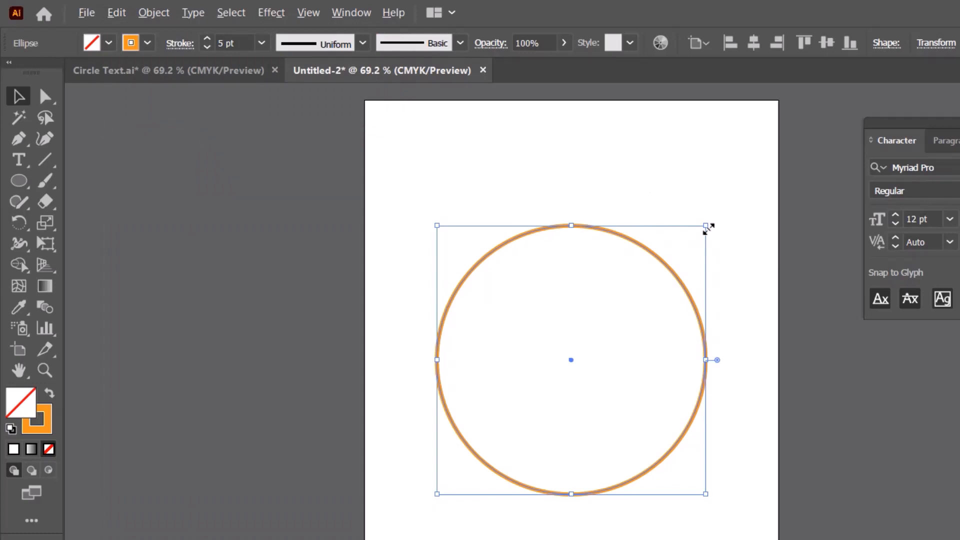
left_click_drag(706, 225, 659, 298)
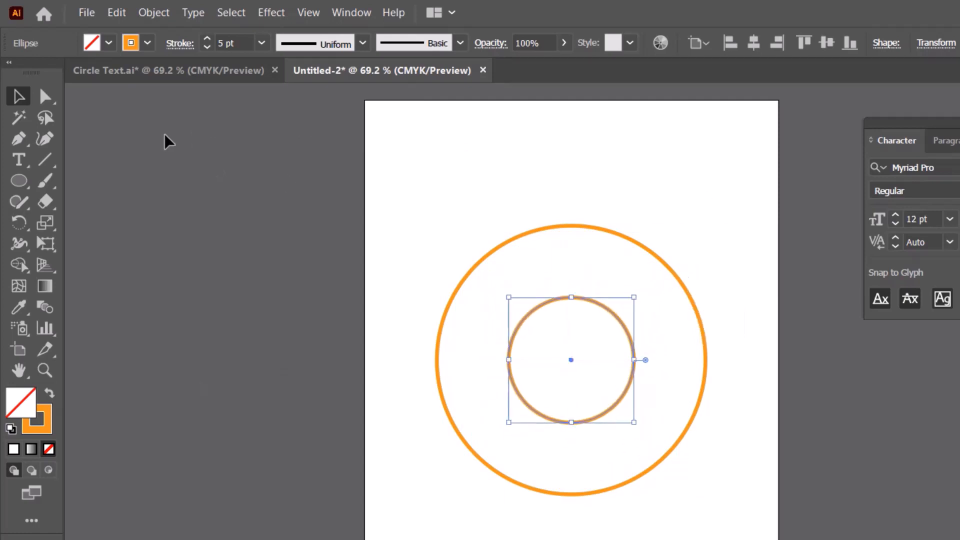
left_click(517, 181)
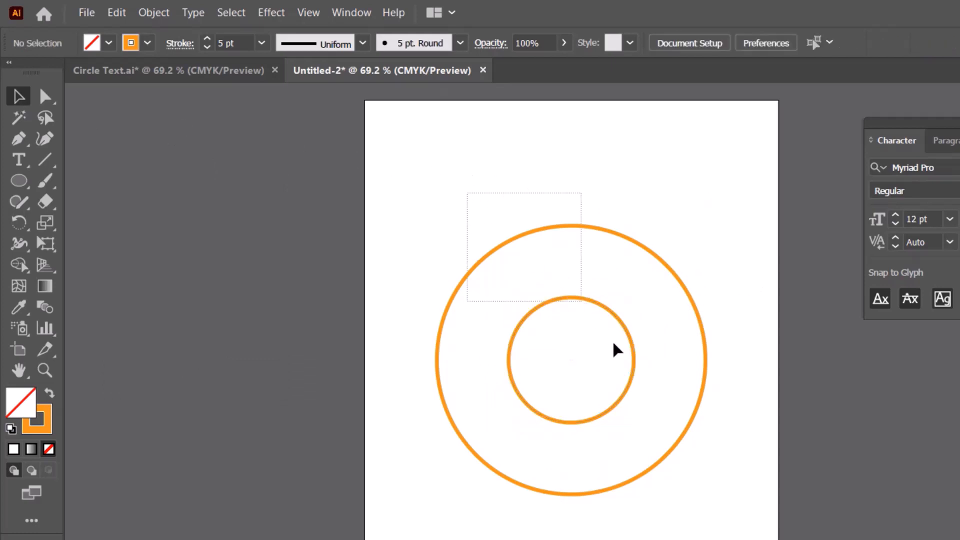
- Make a blend between the outer and inner circles
left_click_drag(613, 344, 646, 382)
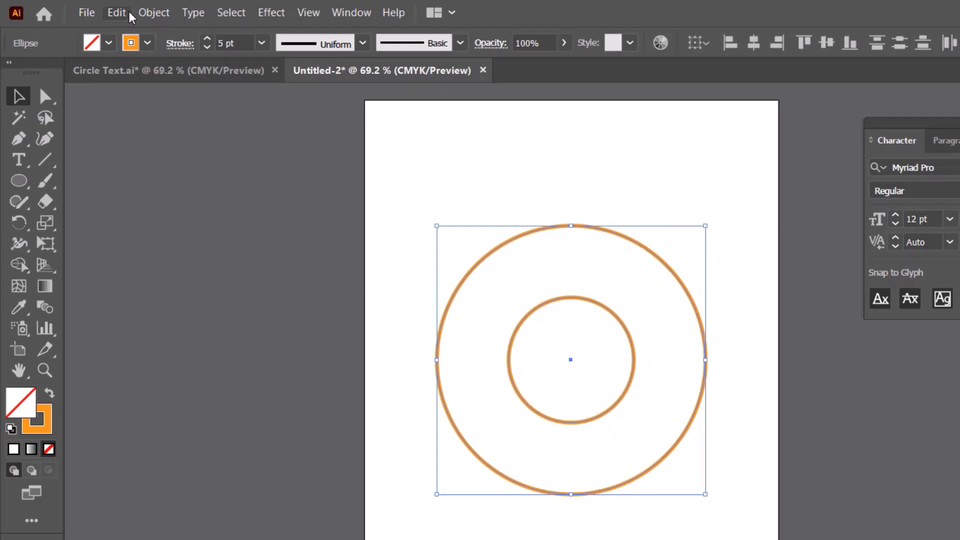
left_click(149, 15)
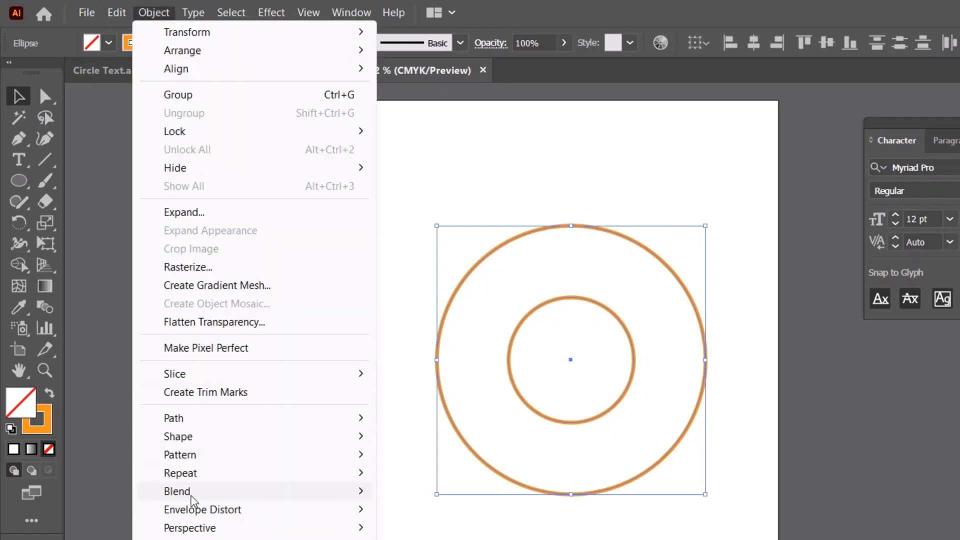
mouse_move(181, 497)
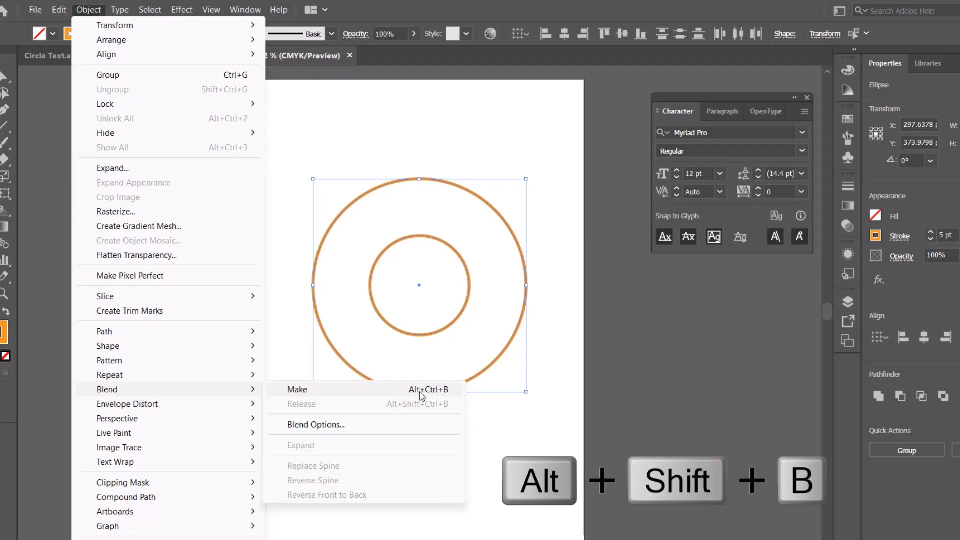
left_click(423, 391)
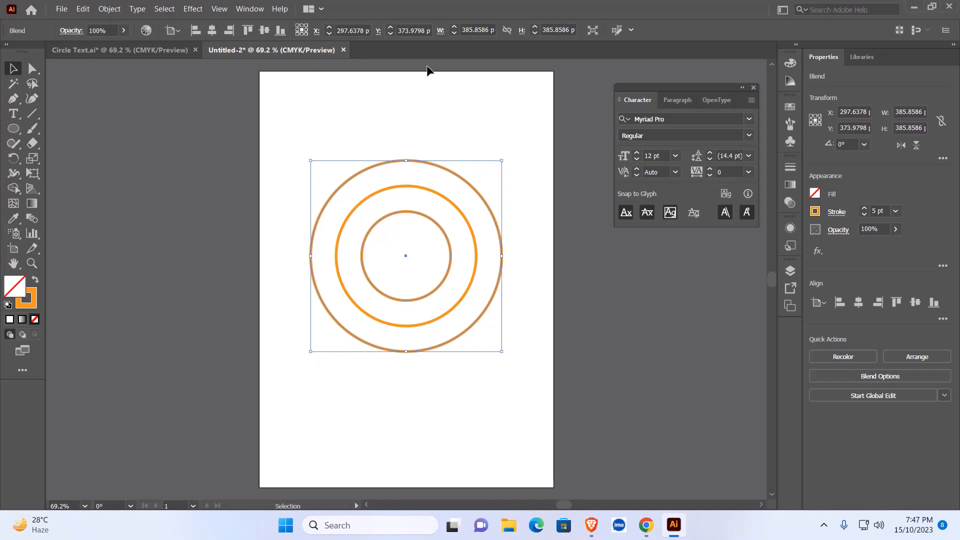
- Expand the selected blend's object, fill and stroke into separate editable circles, and keep the circle group selected
left_click_drag(384, 114, 435, 242)
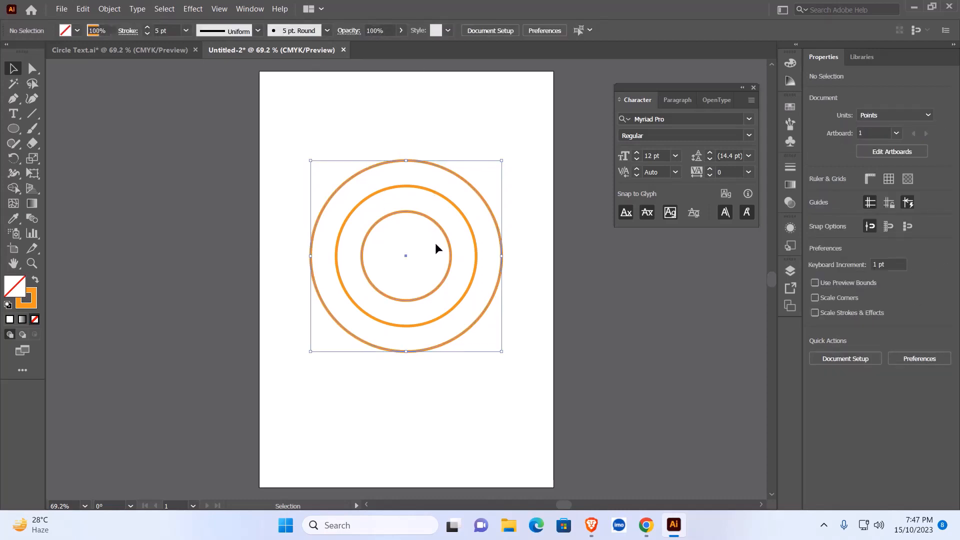
left_click(136, 13)
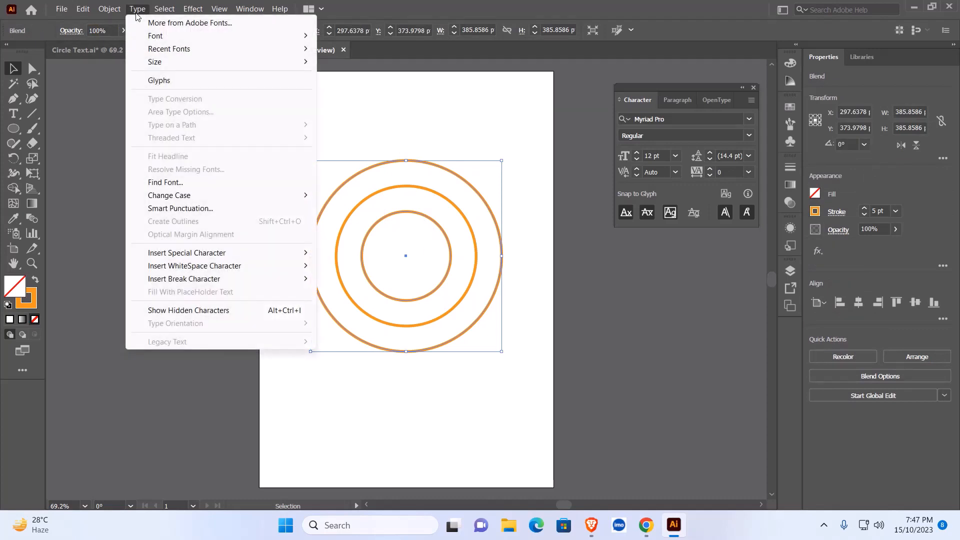
left_click(108, 9)
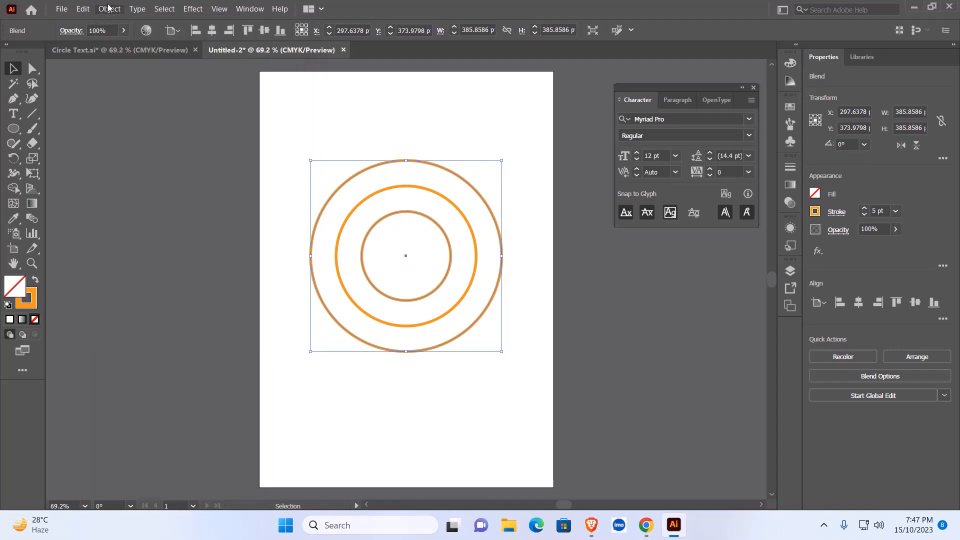
left_click(108, 10)
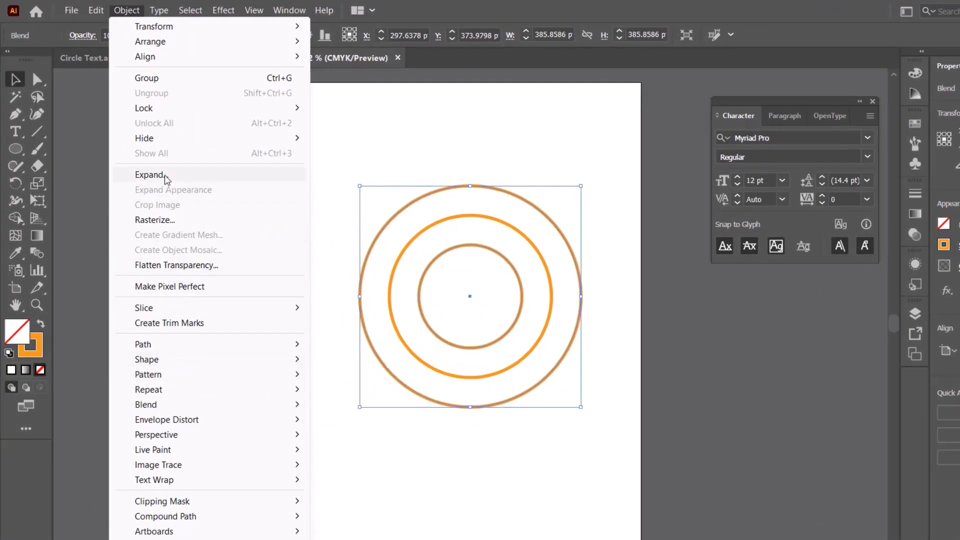
left_click(162, 175)
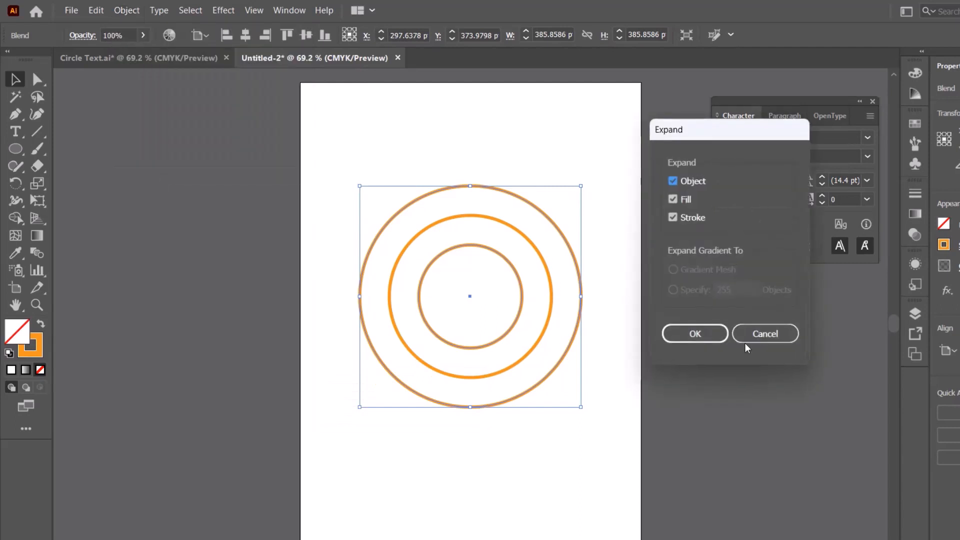
left_click(695, 334)
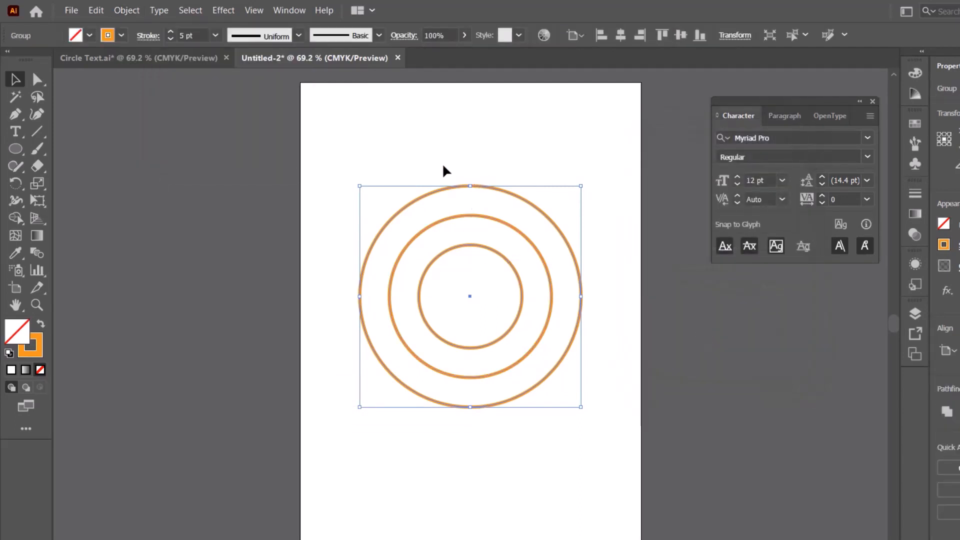
left_click_drag(445, 160, 507, 262)
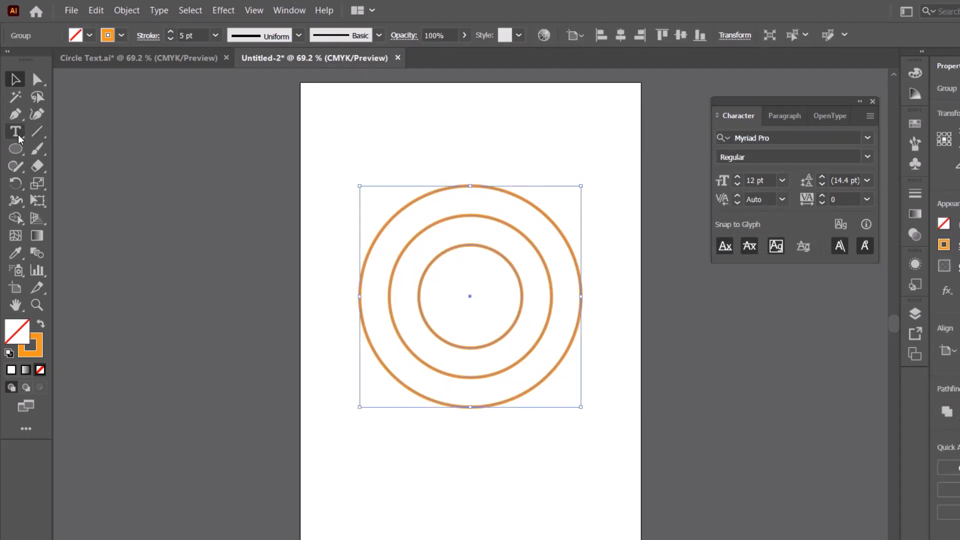
- Place type on the path of the middle circle, replacing the placeholder text with "Hello Bangladesh"
left_click(17, 134)
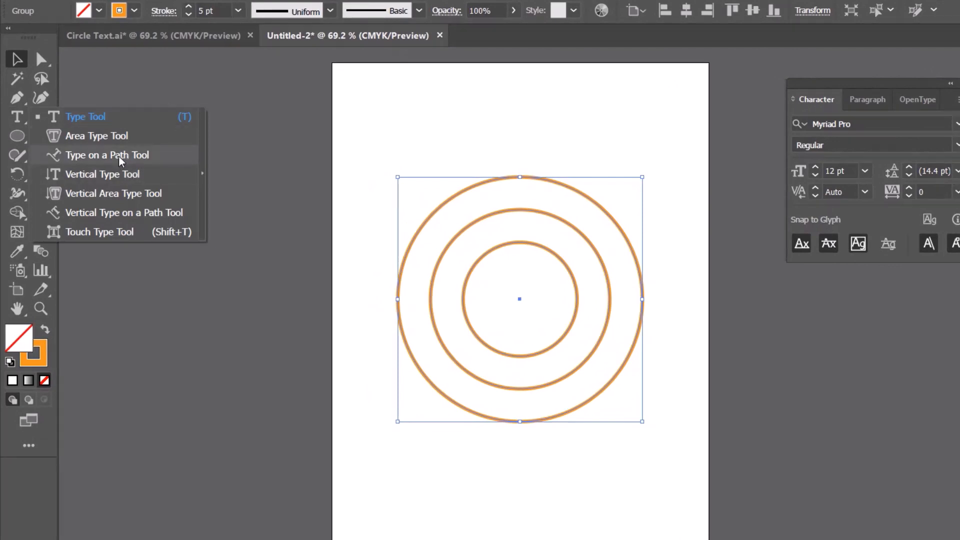
left_click(100, 158)
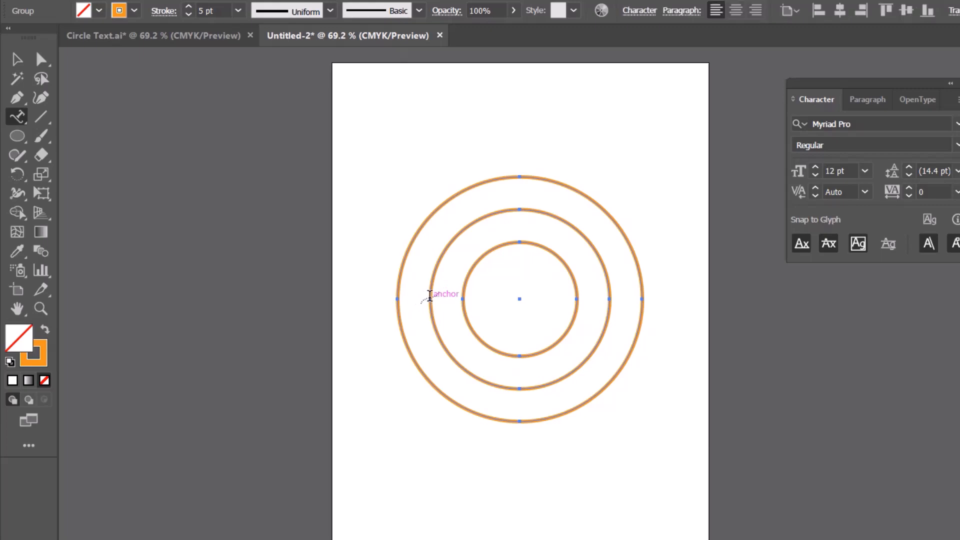
left_click(429, 296)
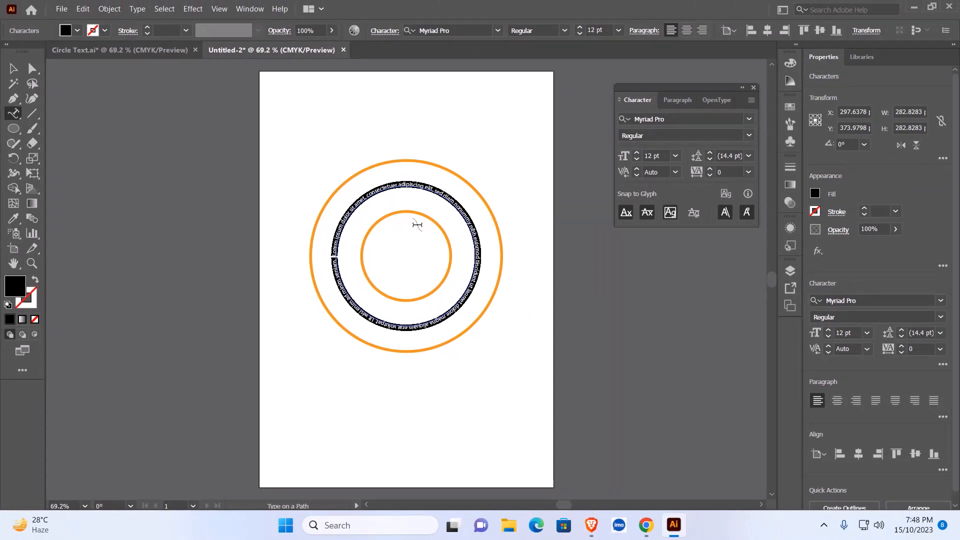
key("BackSpace")
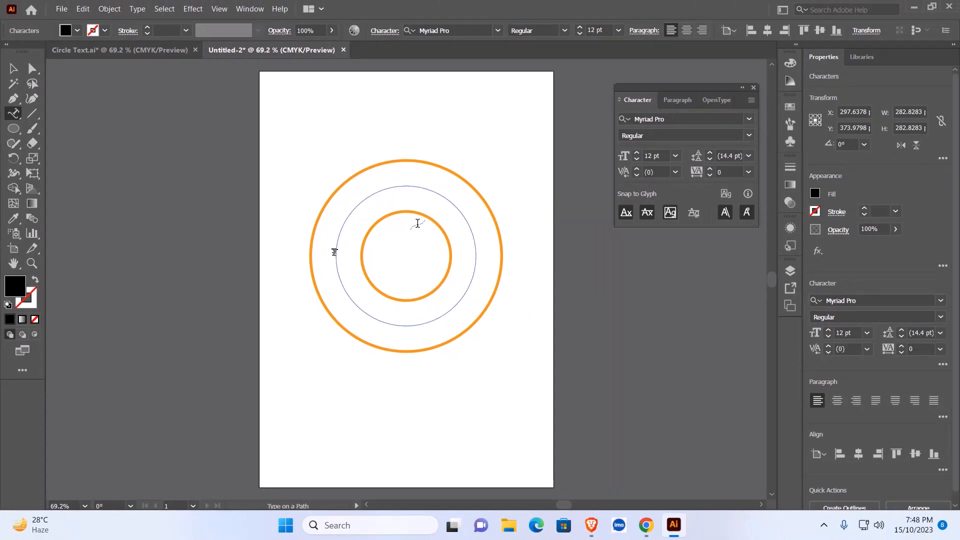
type("Hello W")
type("angladesh")
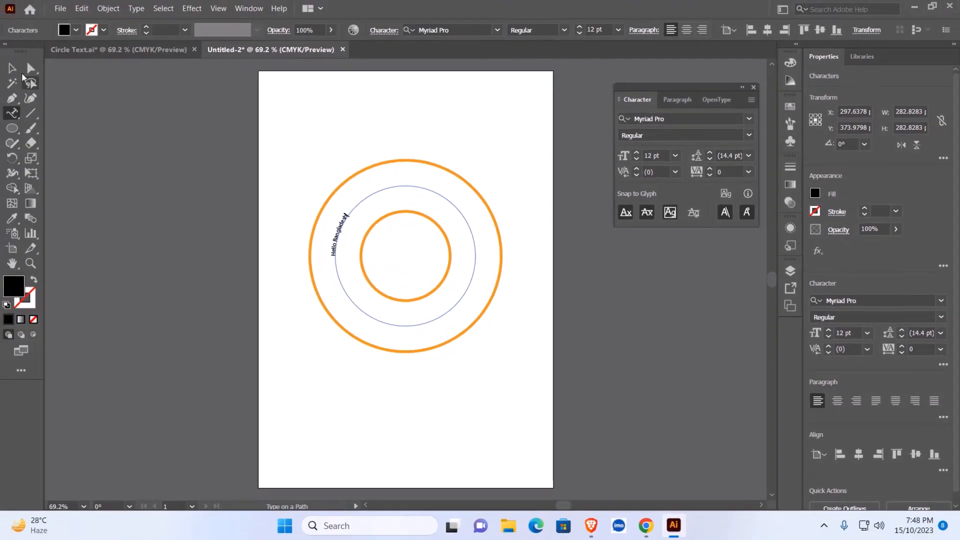
left_click(13, 69)
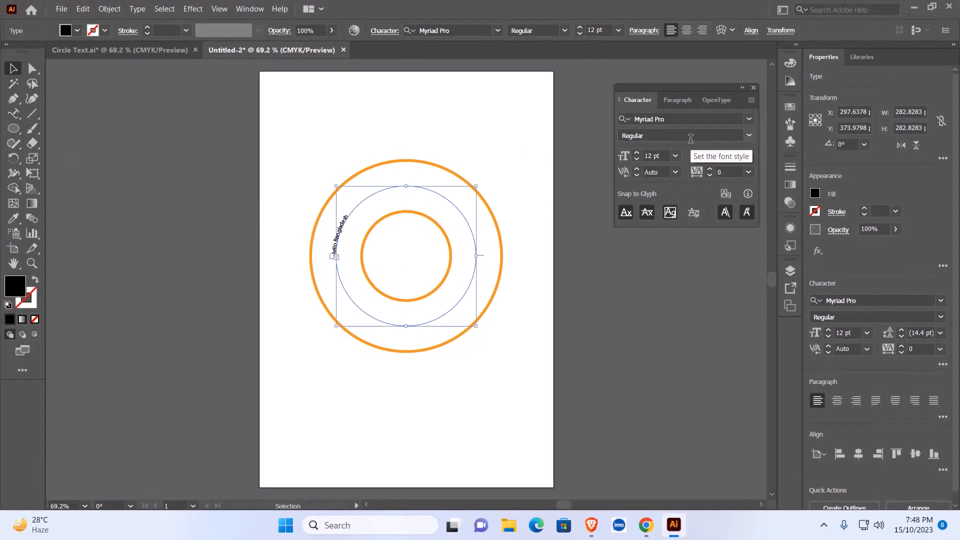
- Set the font size of the circle text to 48 pt
left_click_drag(706, 87, 667, 108)
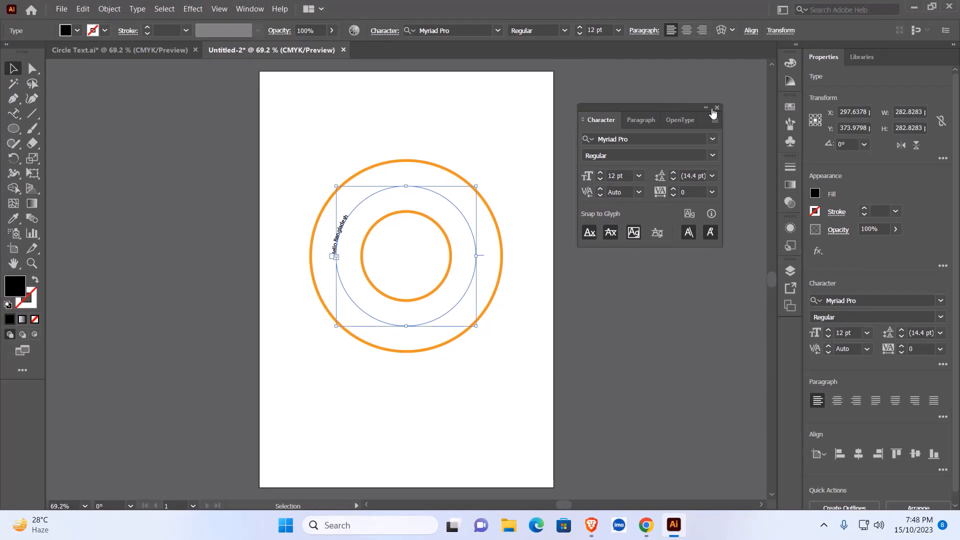
left_click(717, 108)
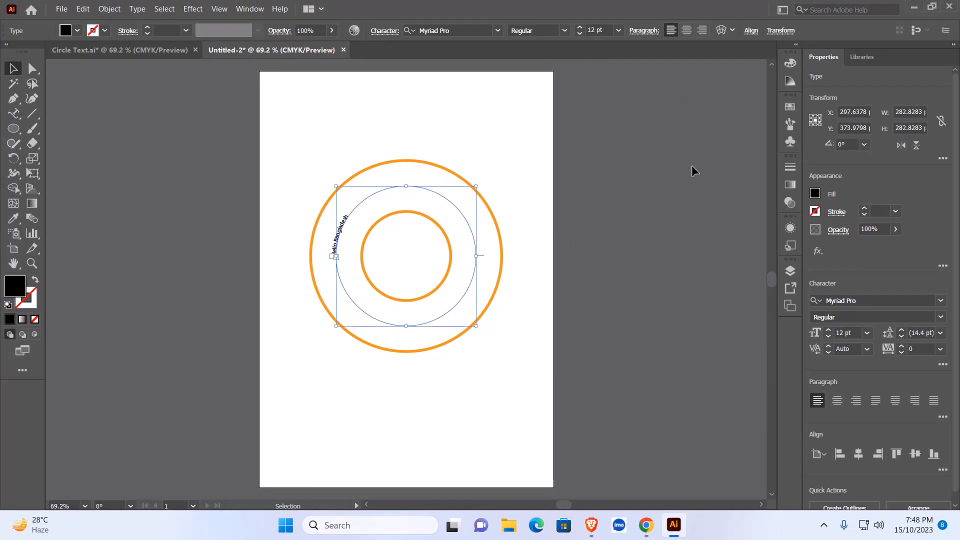
key("ctrl+t")
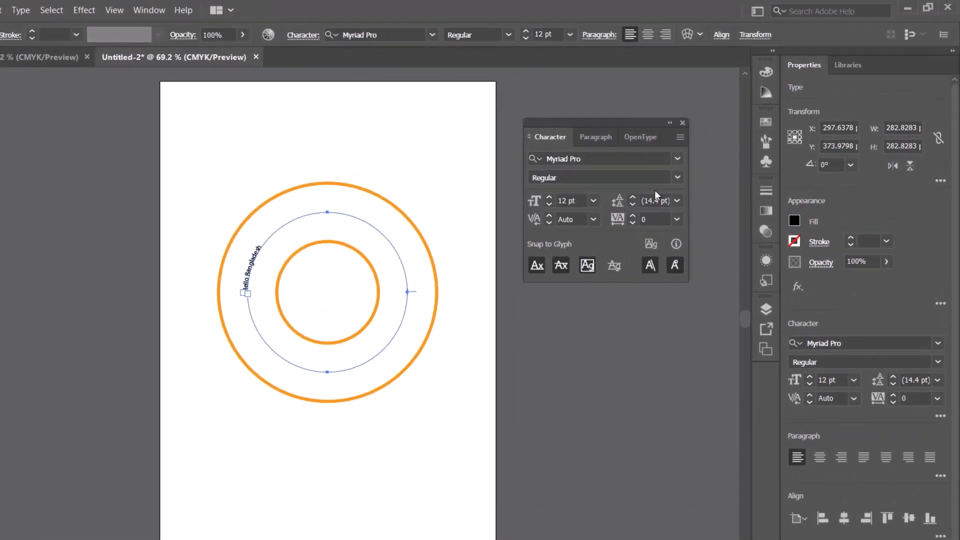
mouse_move(626, 124)
left_mouse_down()
mouse_move(626, 148)
mouse_move(634, 134)
left_mouse_up()
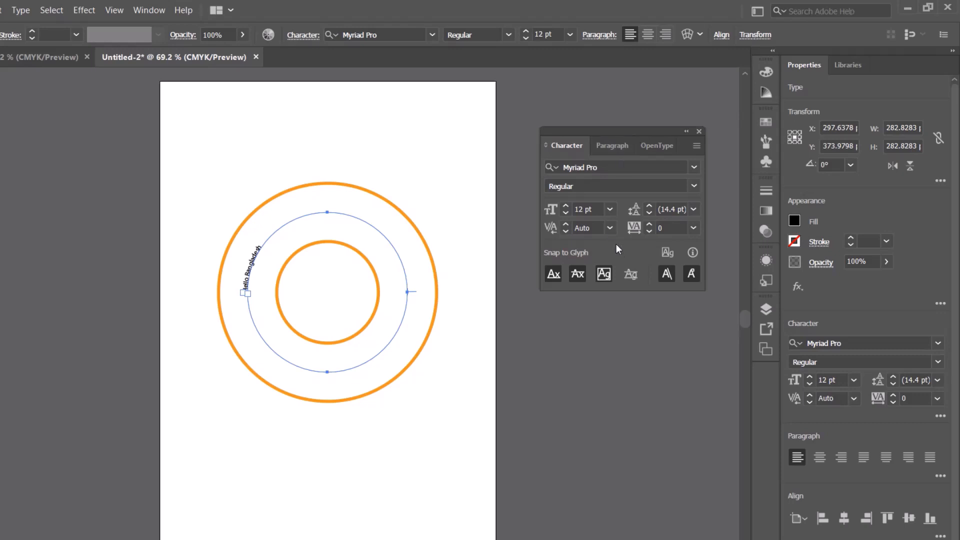
left_click(610, 209)
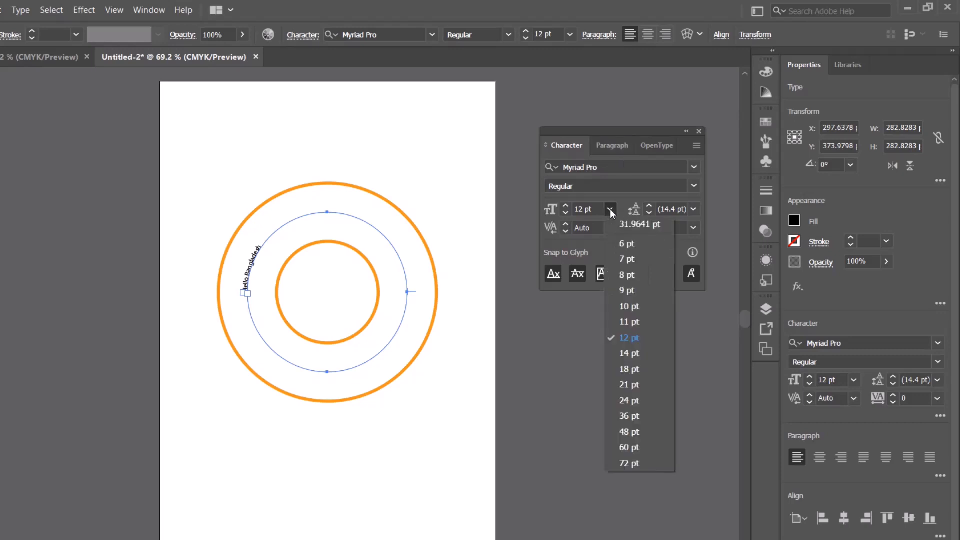
left_click(634, 430)
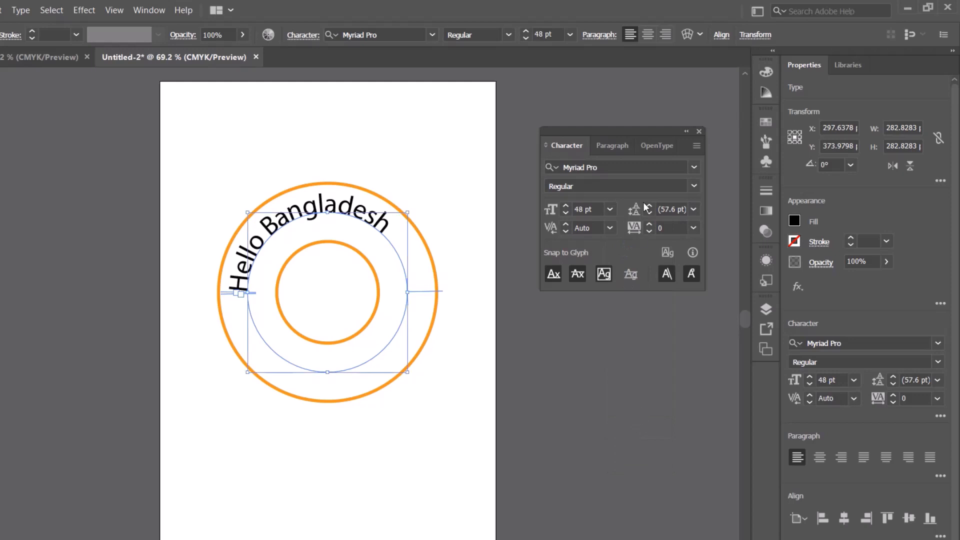
left_click(694, 170)
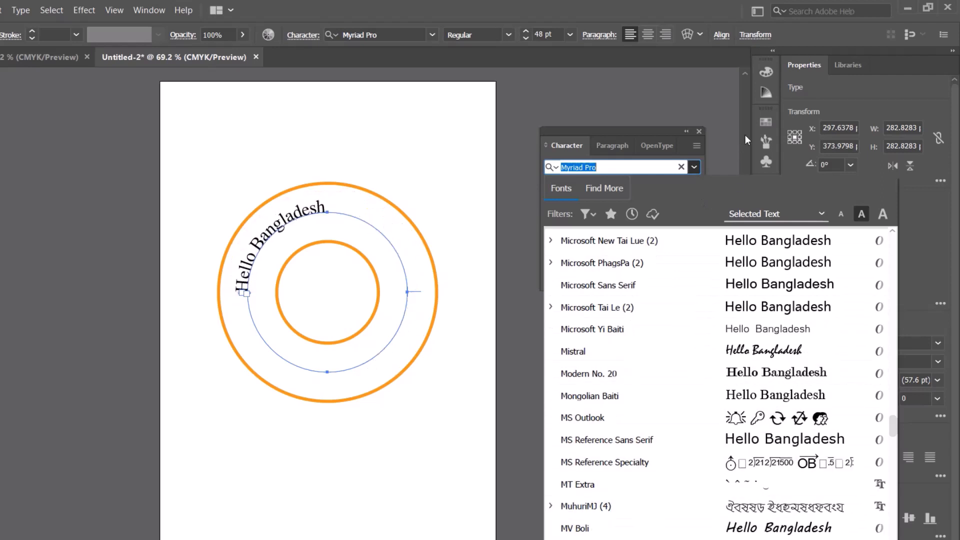
left_click(636, 131)
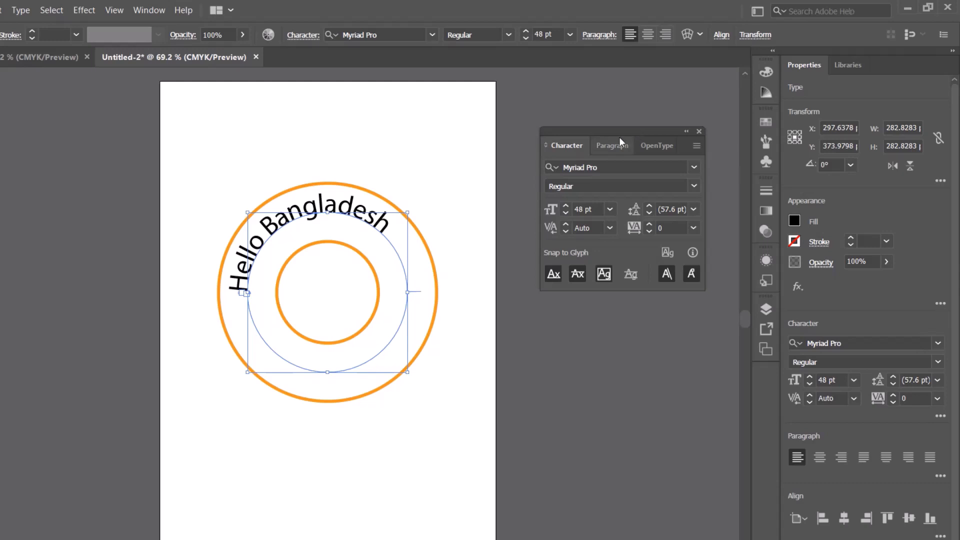
left_click_drag(634, 130, 667, 122)
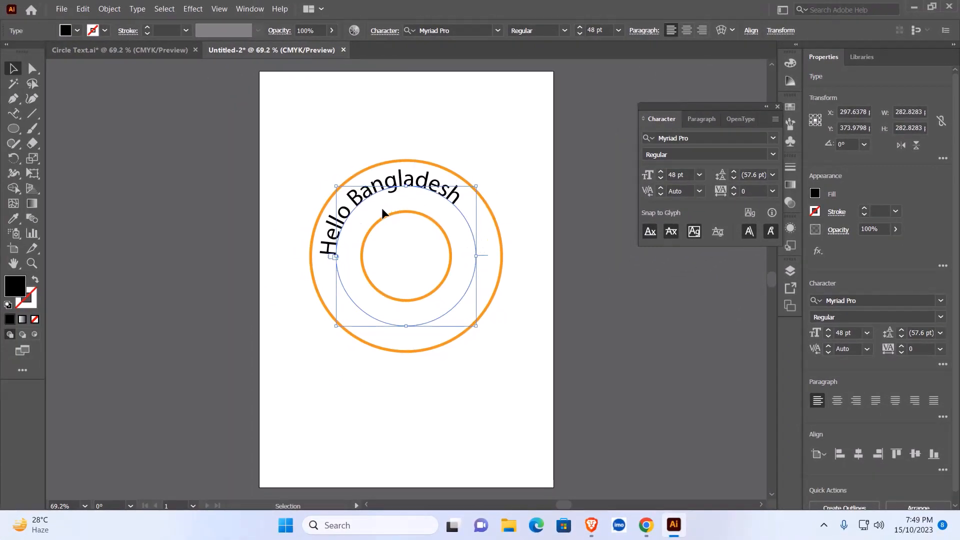
left_click(686, 32)
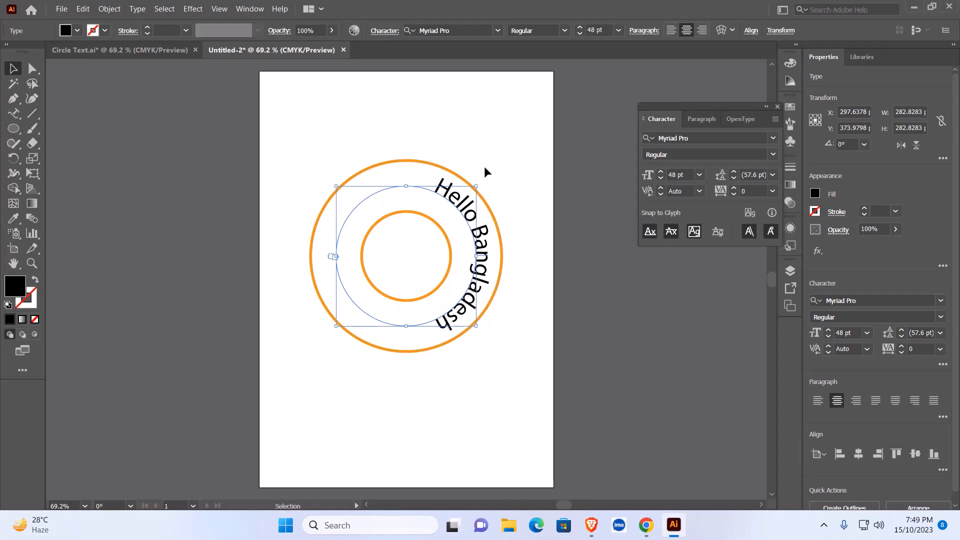
left_click(671, 31)
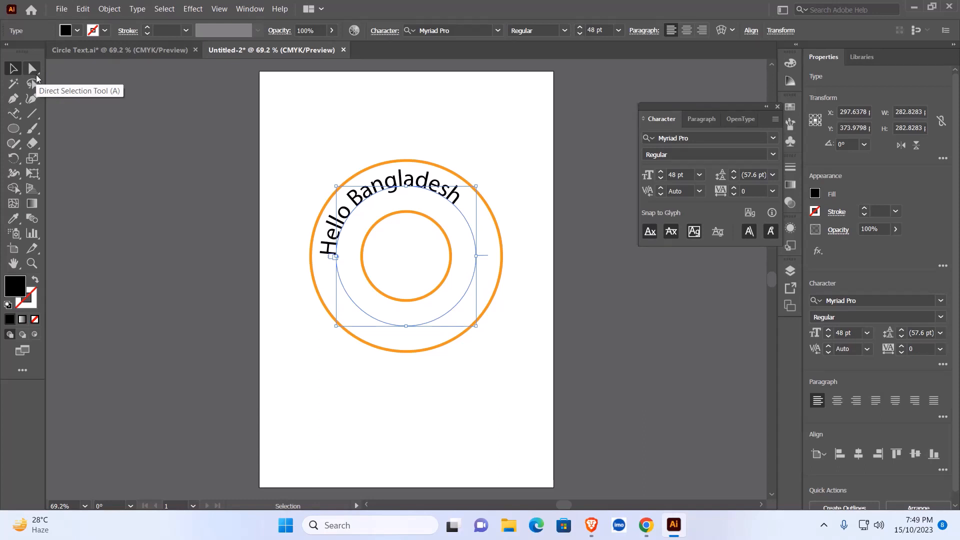
- Adjust the path text's start and end brackets so they span the circle's upper half, and centre-align the text between them
left_click(36, 74)
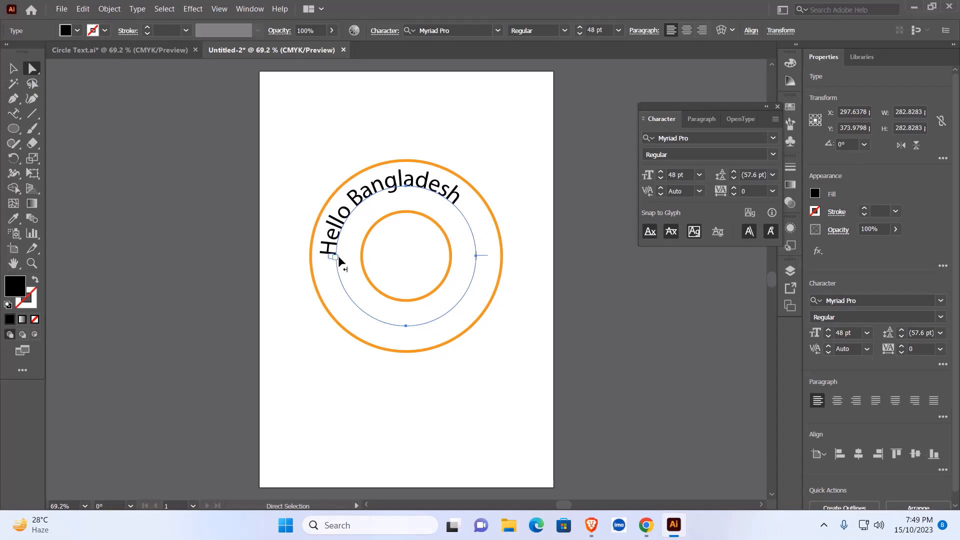
left_click_drag(338, 261, 485, 258)
left_click_drag(338, 259, 343, 259)
left_click(687, 31)
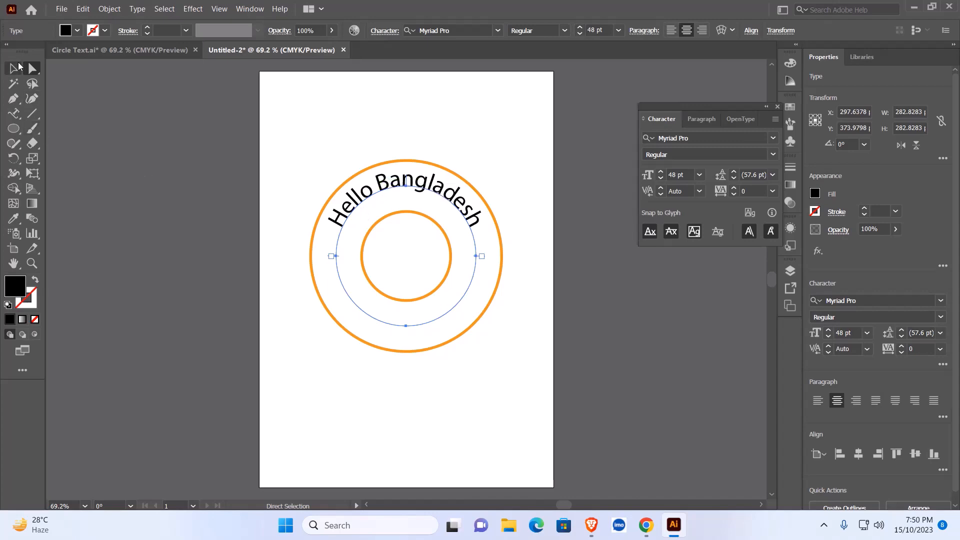
- In the Type on a Path options, turn on the preview and align the circle text to the path's Center
key("v")
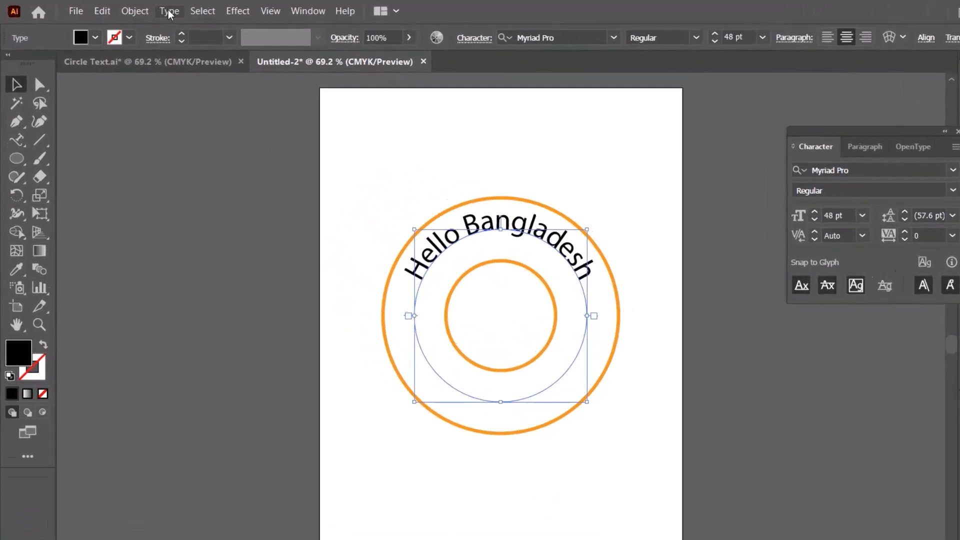
left_click(136, 9)
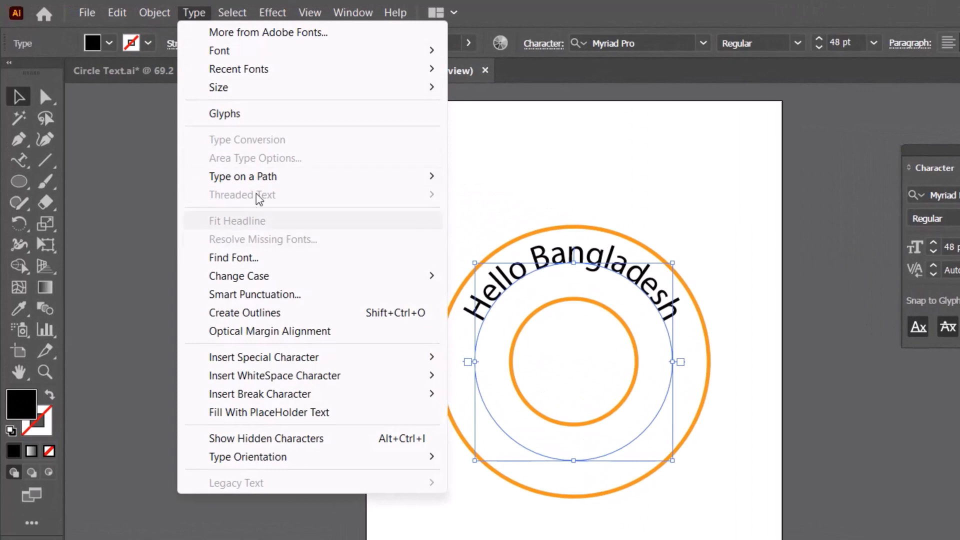
mouse_move(253, 178)
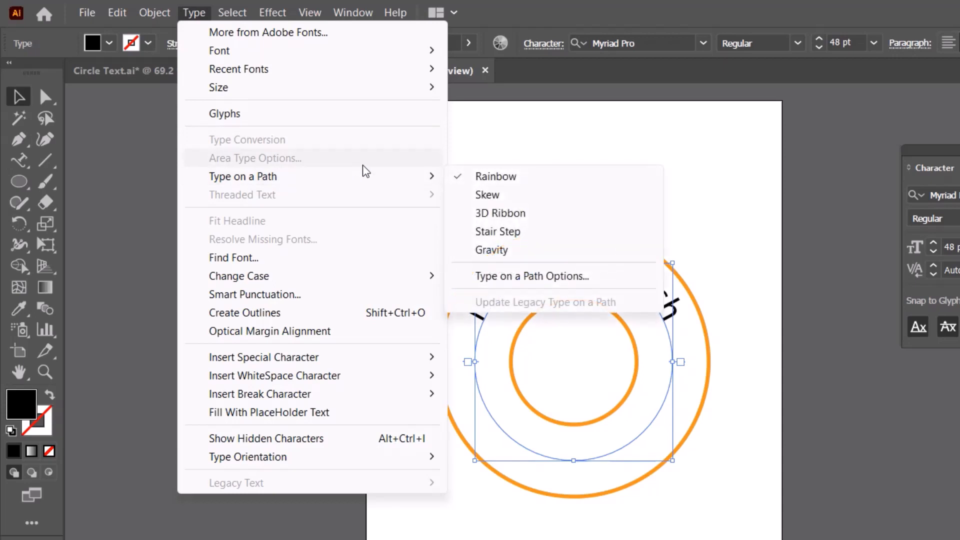
mouse_move(327, 180)
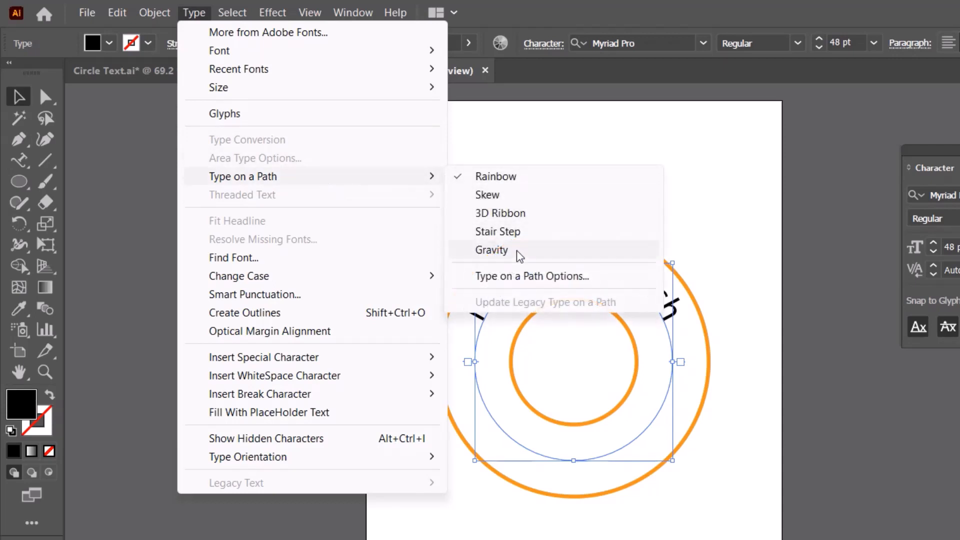
left_click(531, 279)
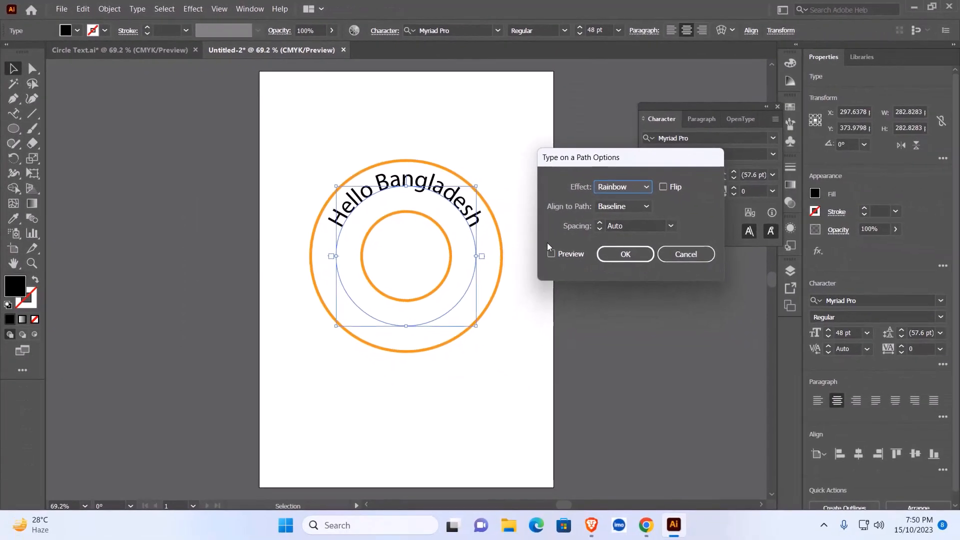
left_click(552, 254)
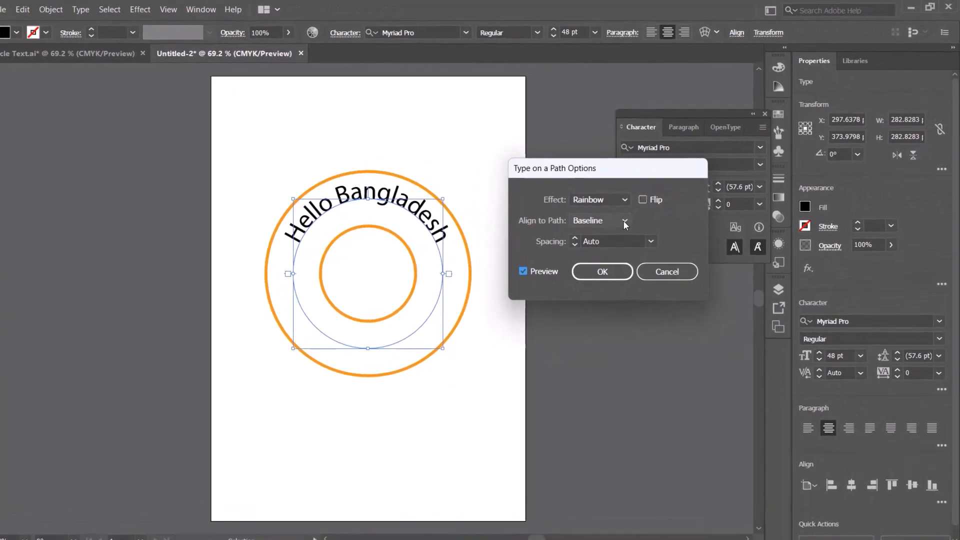
left_click(642, 206)
left_click(499, 335)
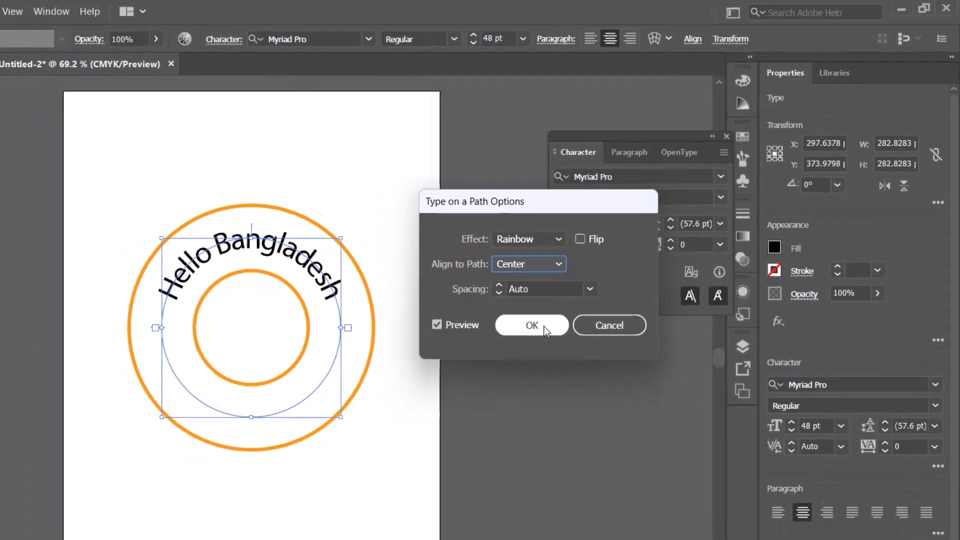
left_click(510, 356)
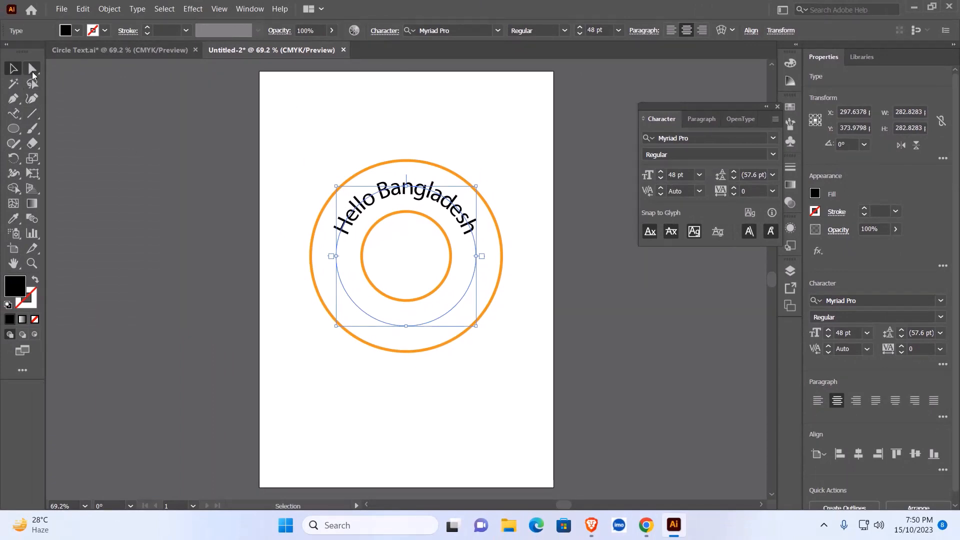
left_click(32, 70)
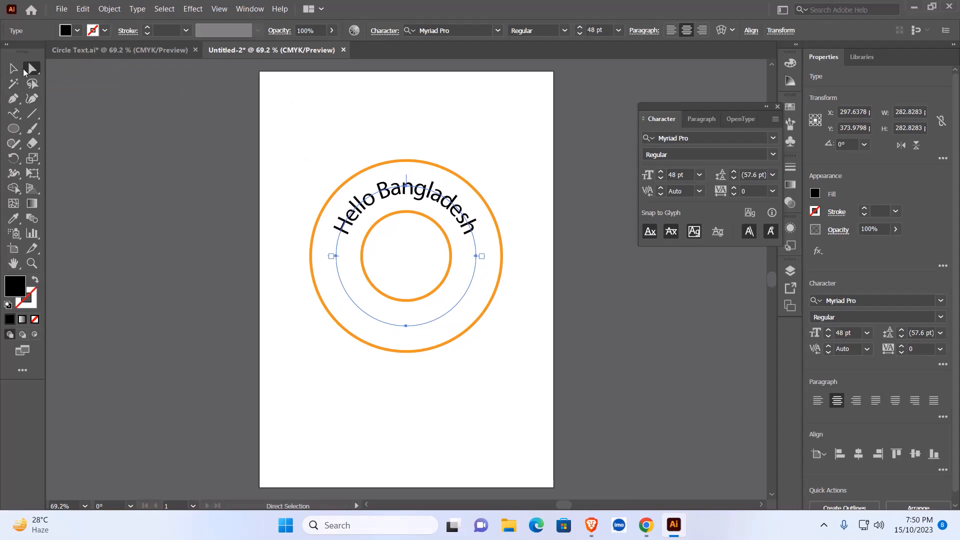
- Copy the "Hello Bangladesh" circle text and paste the duplicate in place over the original
left_click(14, 72)
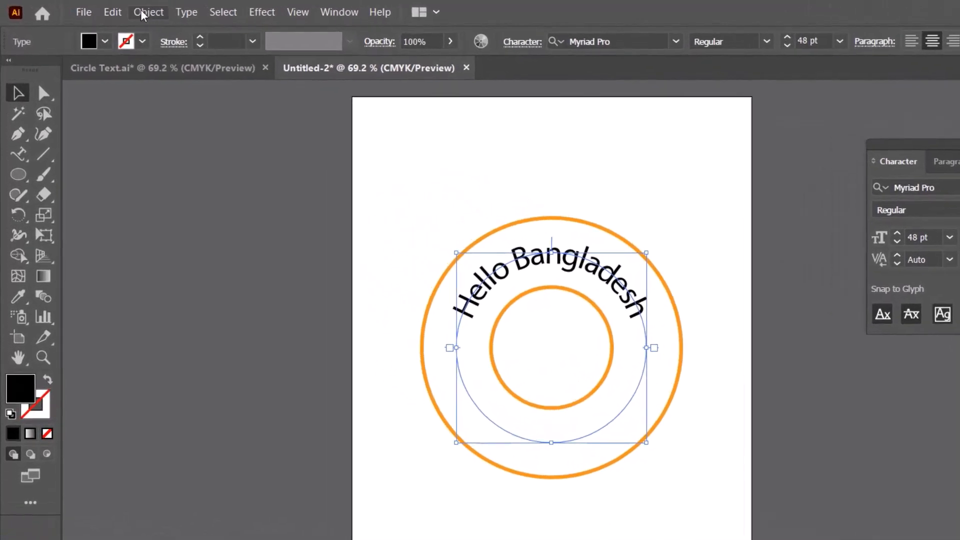
left_click(119, 18)
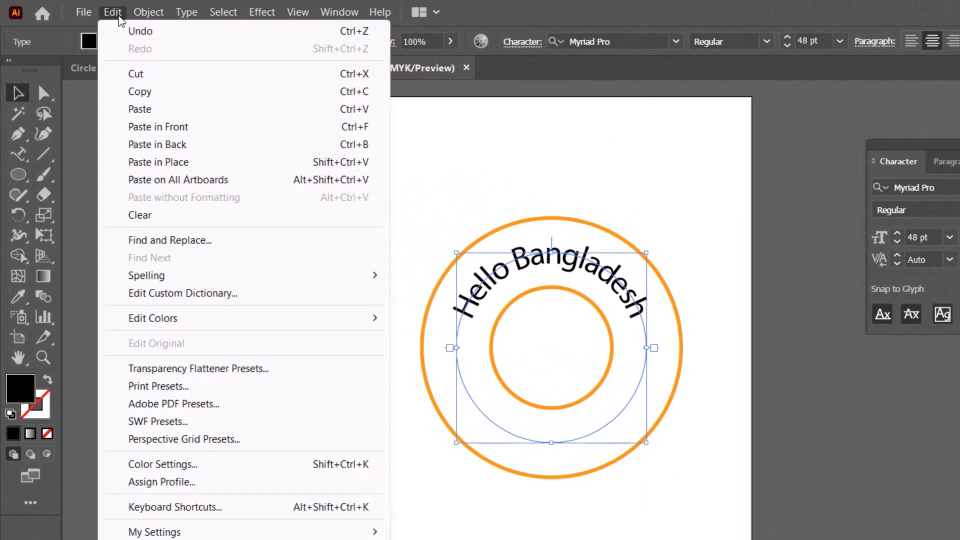
left_click(162, 95)
left_click(112, 12)
left_click(198, 169)
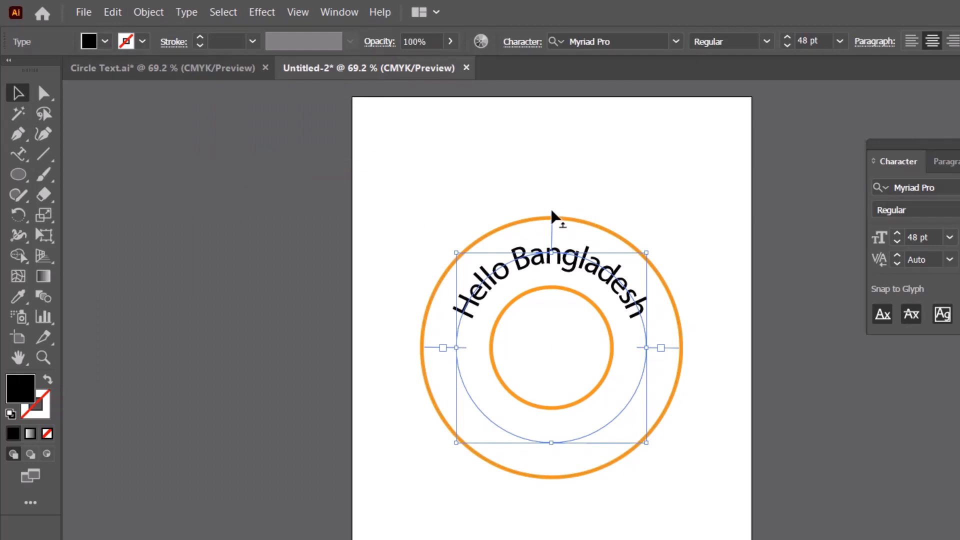
- Shift the duplicated path text around the circle so that it occupies the lower half, and deselect it
left_click(44, 93)
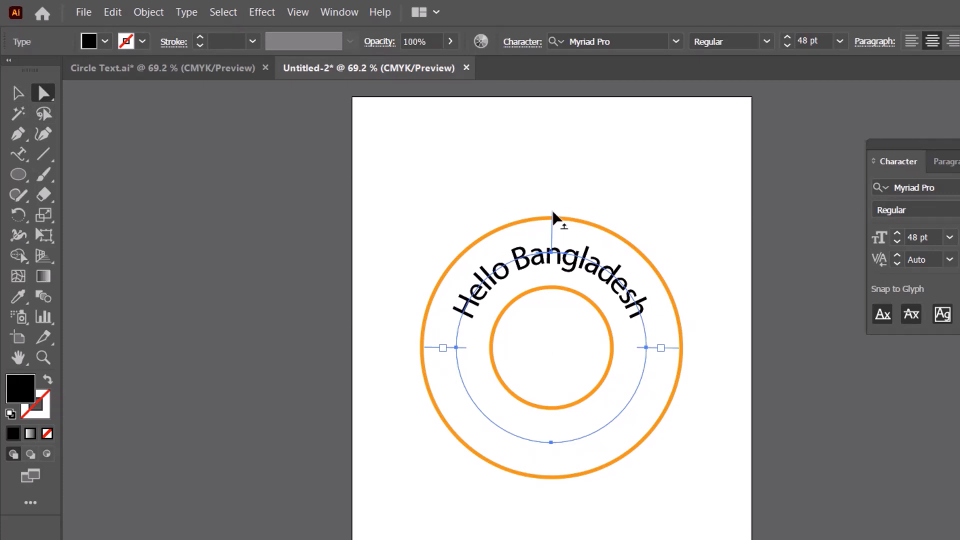
left_click_drag(553, 217, 552, 231)
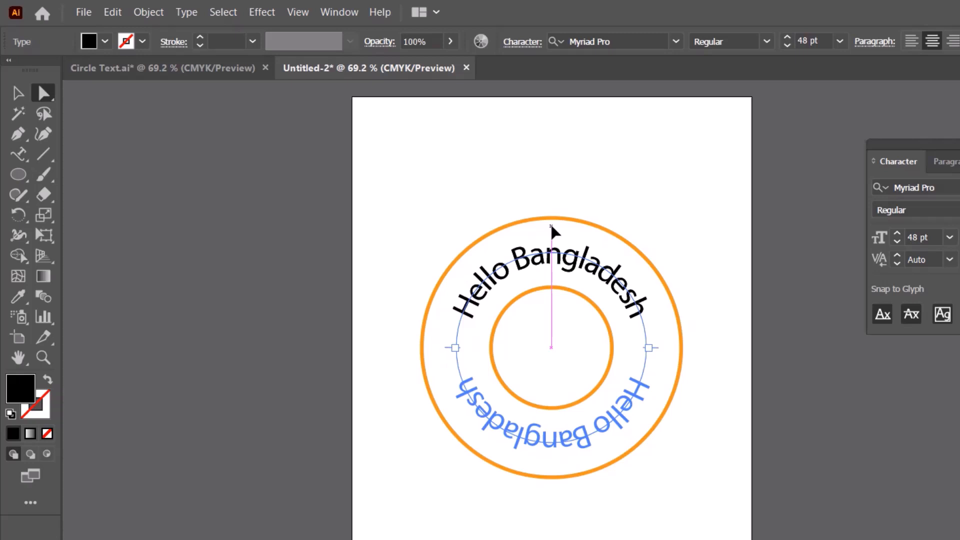
left_click_drag(551, 227, 552, 228)
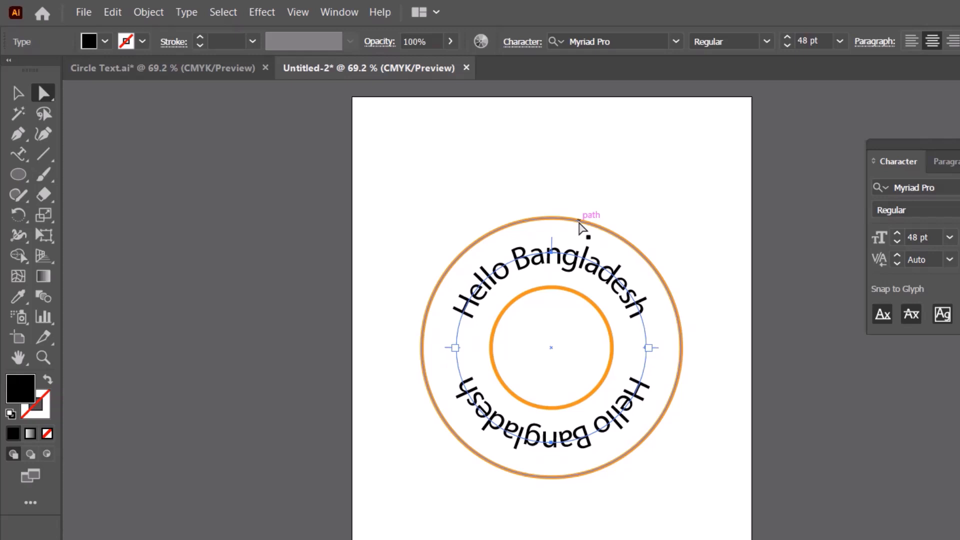
key("v")
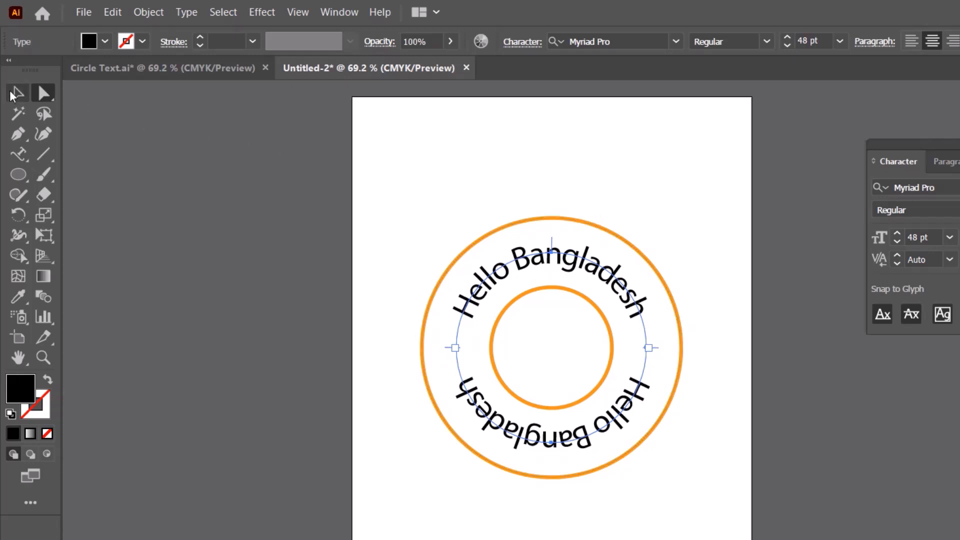
left_click(474, 184)
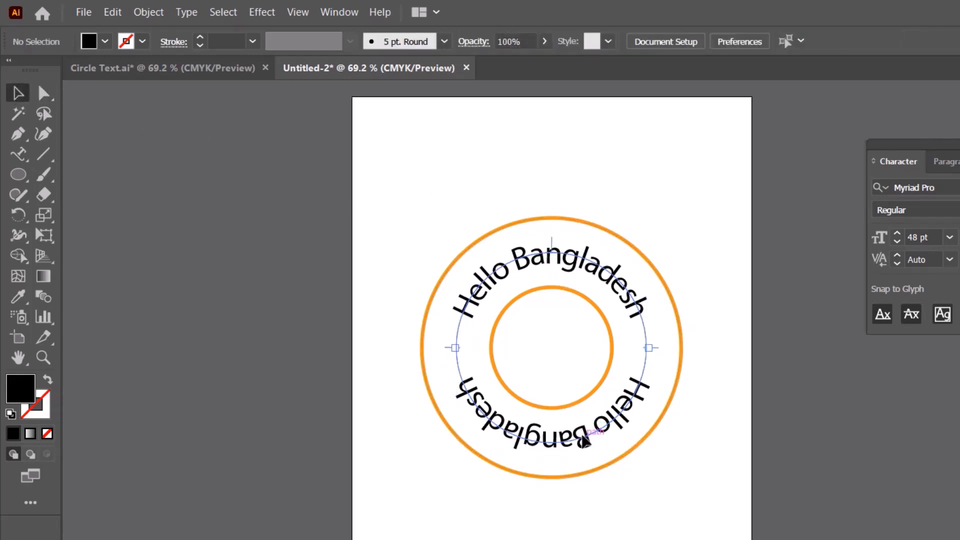
- Flip the lower "Hello Bangladesh" text through the Type on a Path options with the preview turned on
left_click(582, 437)
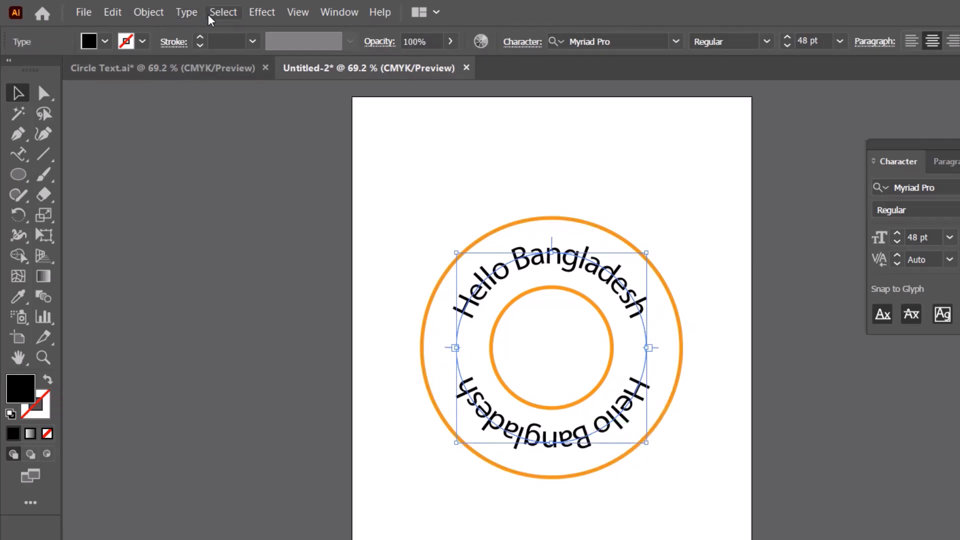
left_click(188, 13)
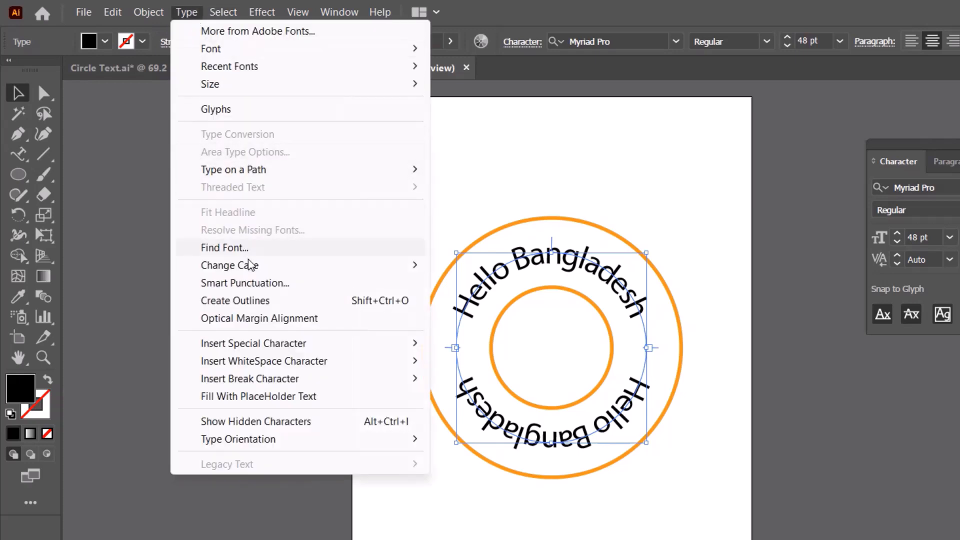
mouse_move(252, 172)
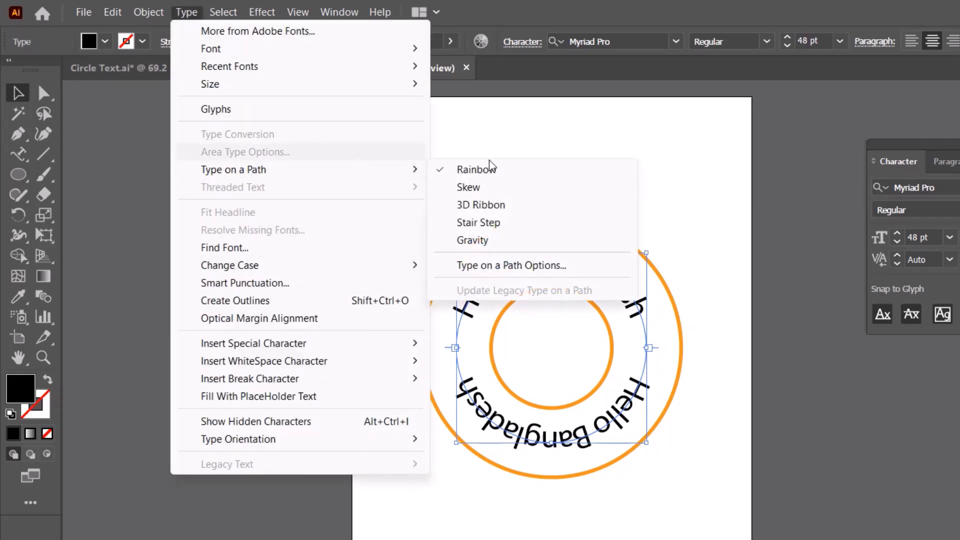
left_click(517, 265)
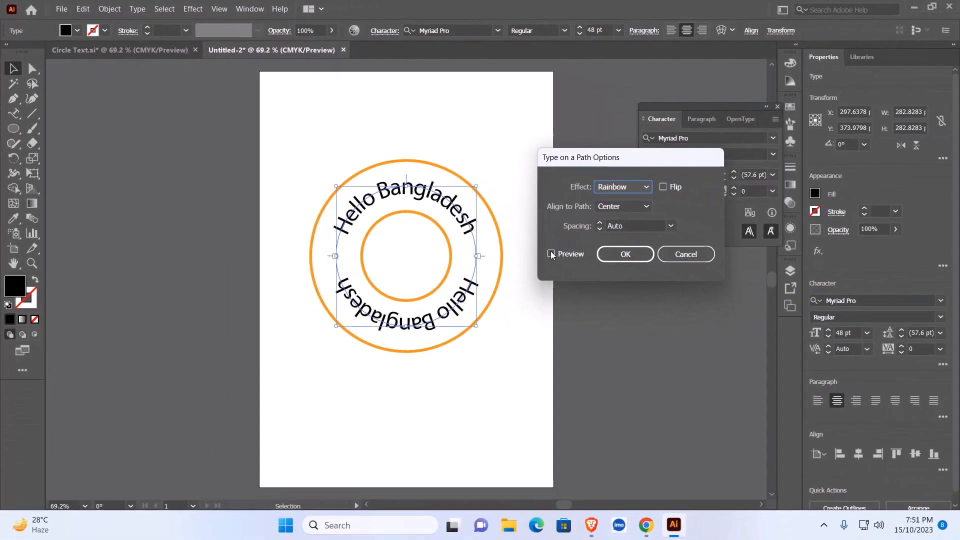
left_click(595, 273)
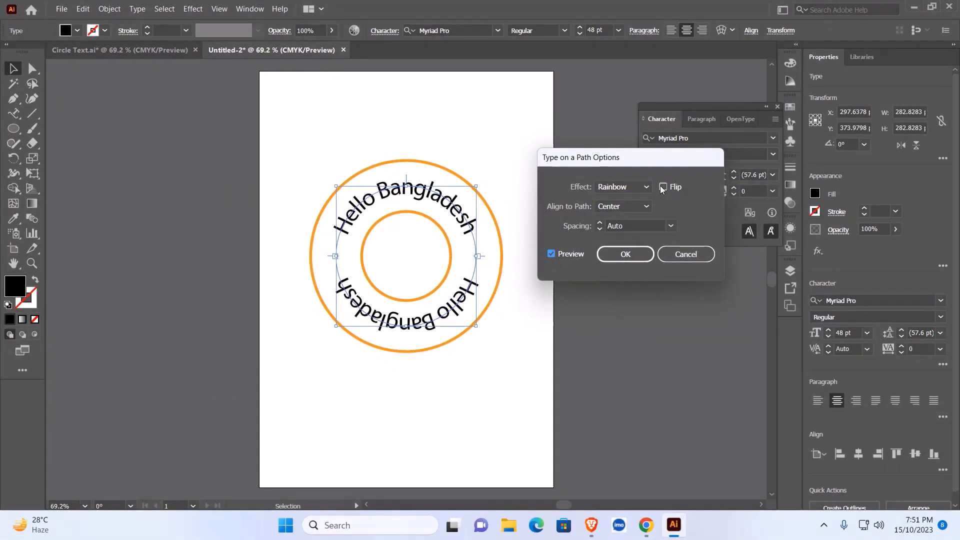
left_click(662, 187)
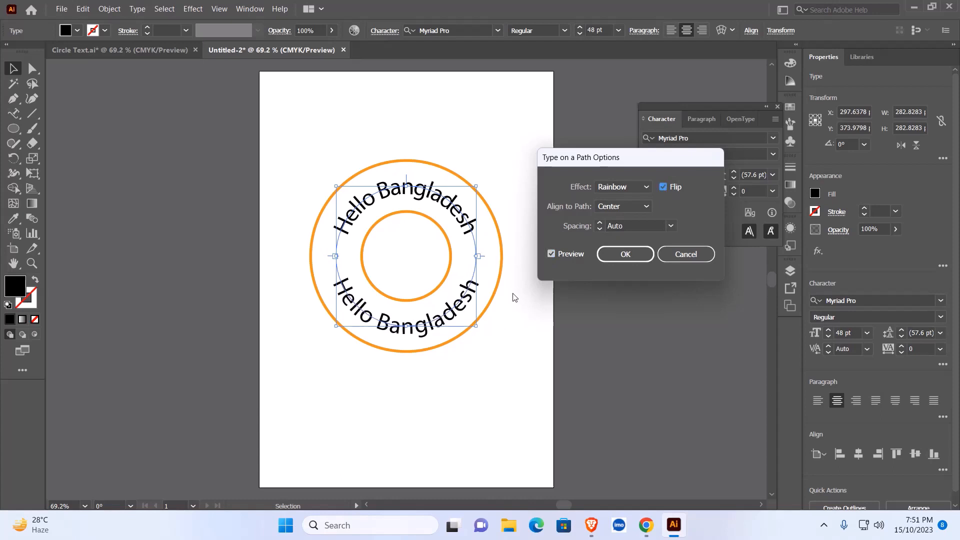
left_click(637, 261)
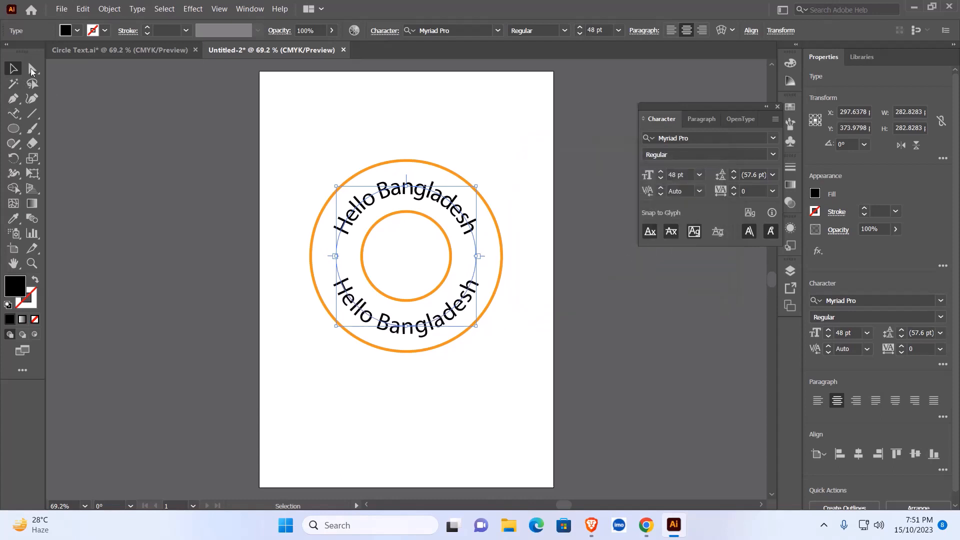
left_click(387, 114)
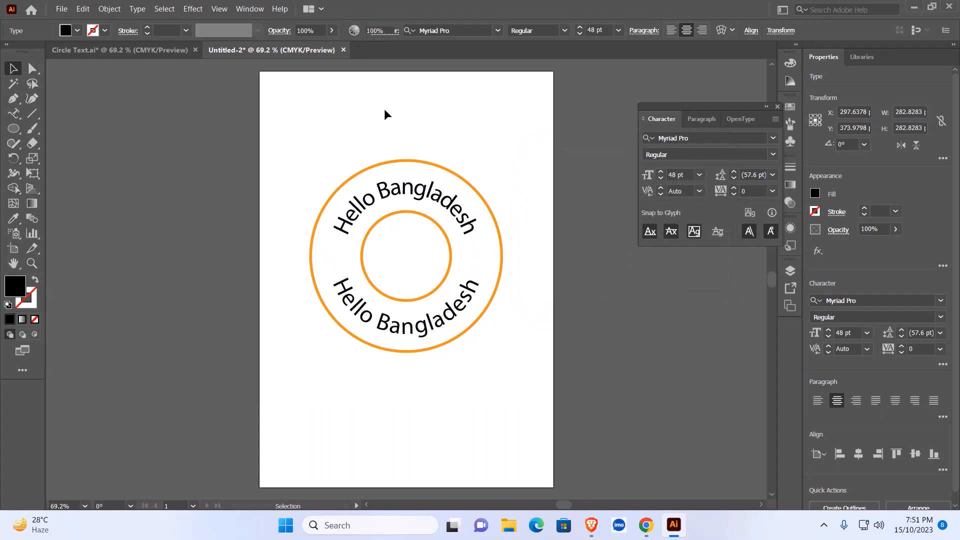
- Replace the lower circle text with "26 March, 1971"
triple_click(417, 327)
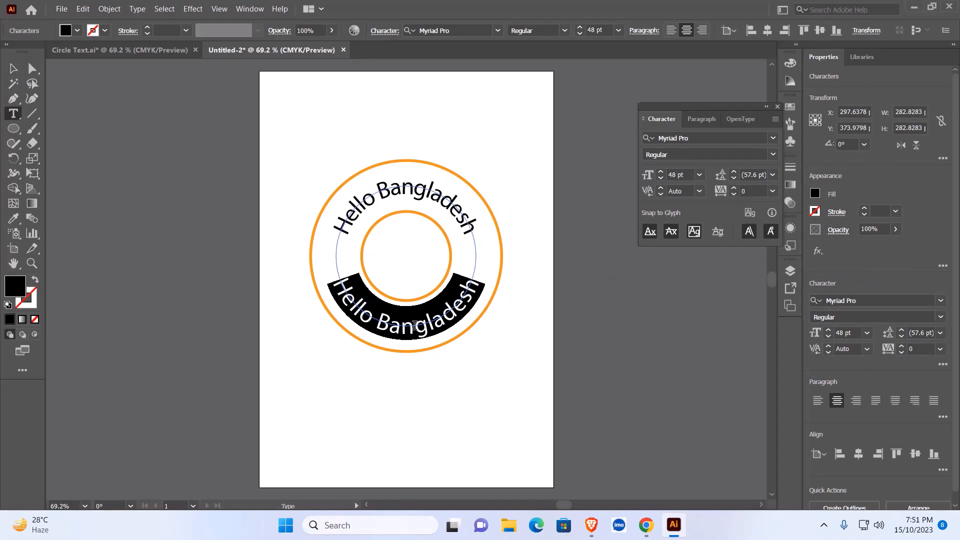
type("2")
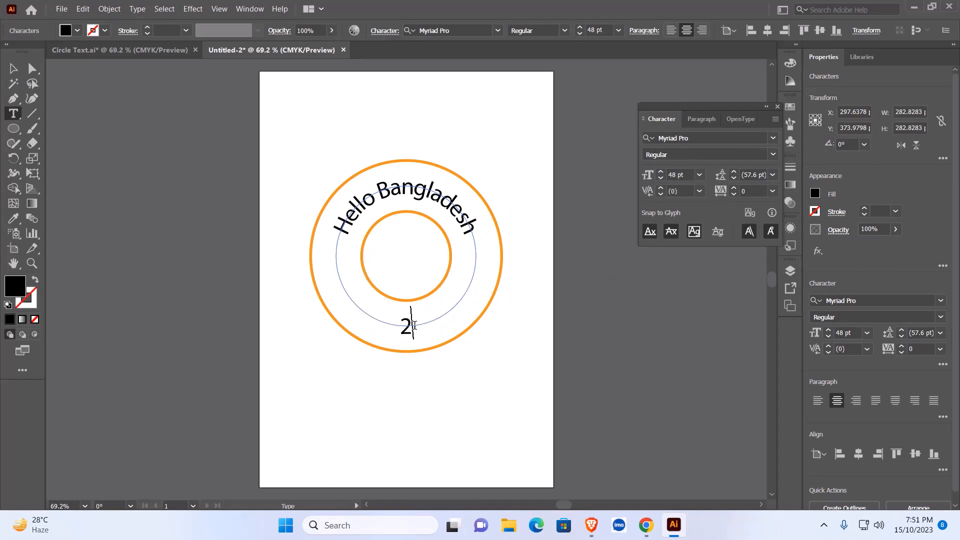
type("6 Mar")
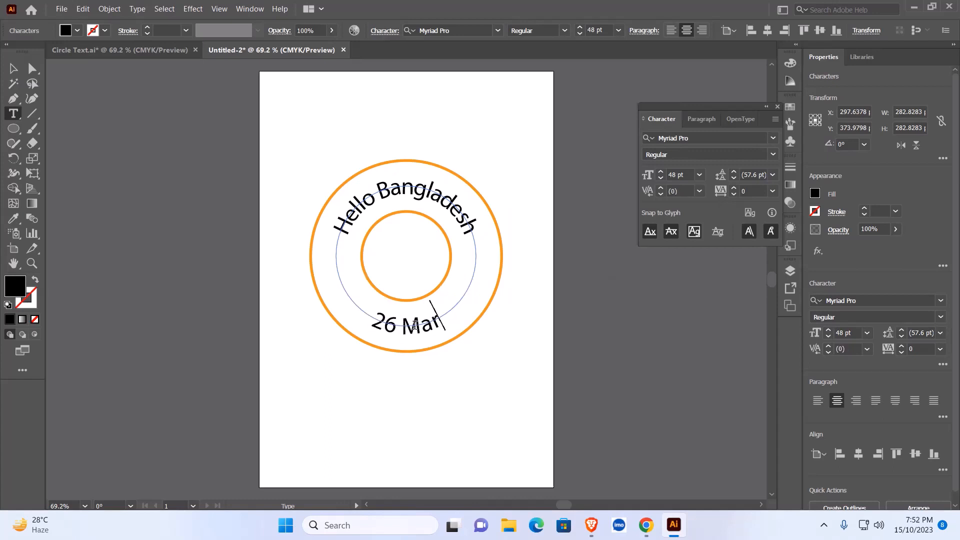
type("ch")
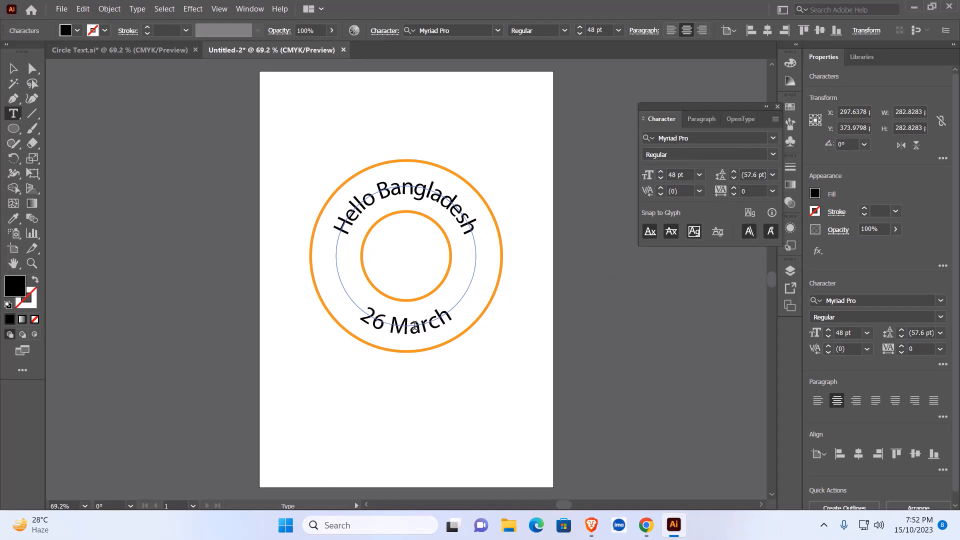
type(", 1971")
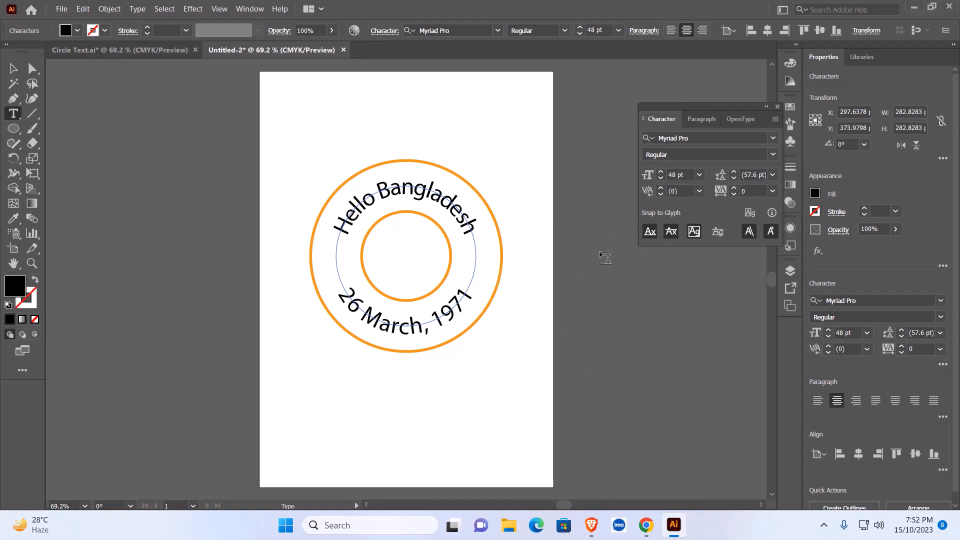
left_click(13, 68)
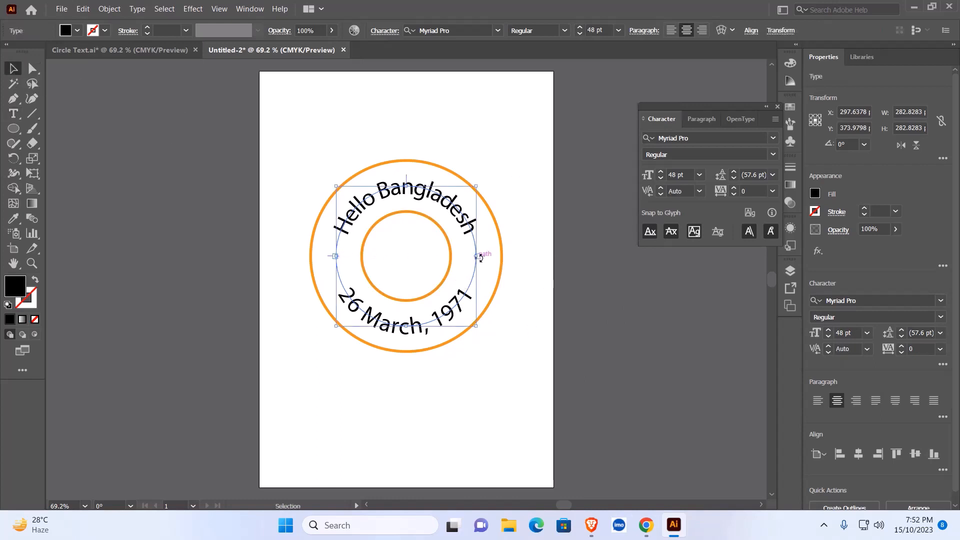
- Draw a star about 47 × 45 pt near the artboard's upper-left corner and fill it with orange-red
left_click(13, 129)
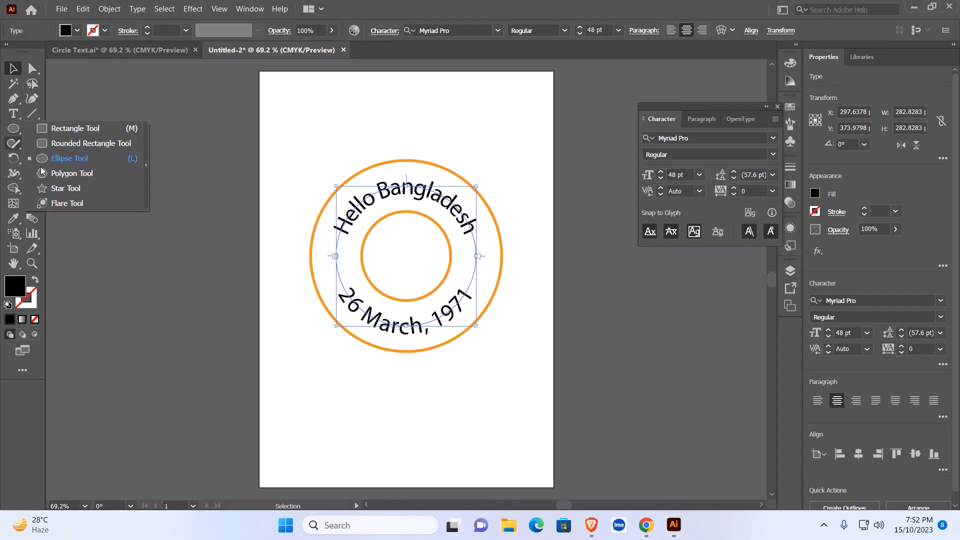
left_click(61, 189)
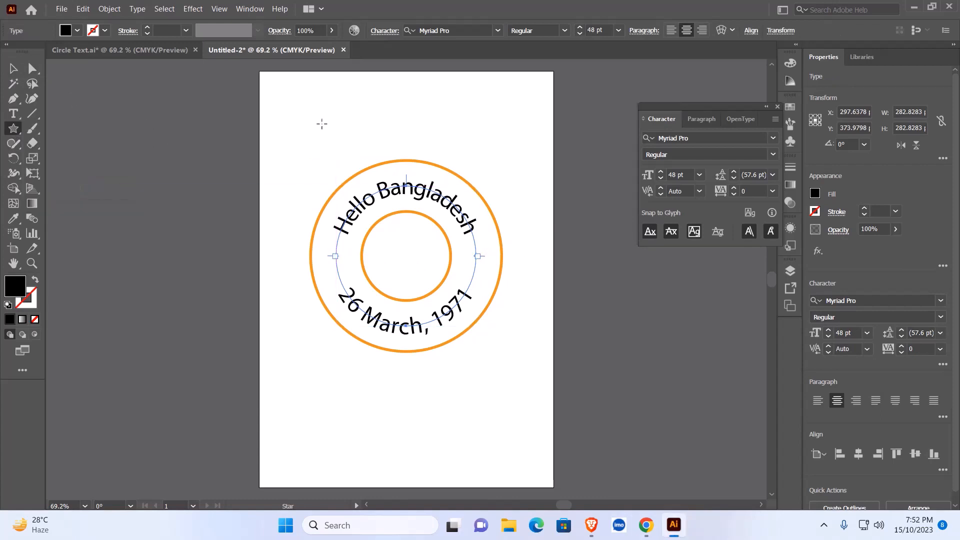
left_click_drag(300, 113, 312, 124)
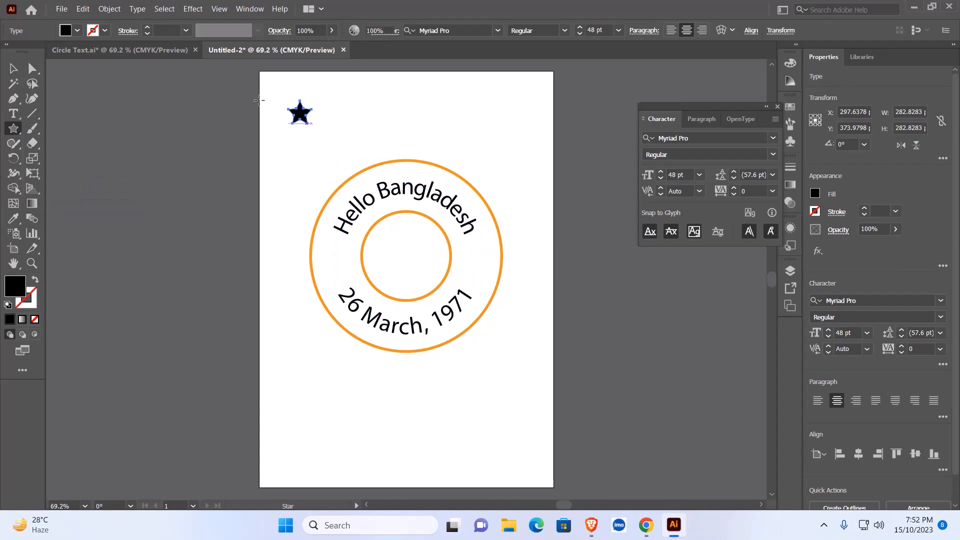
left_click(77, 30)
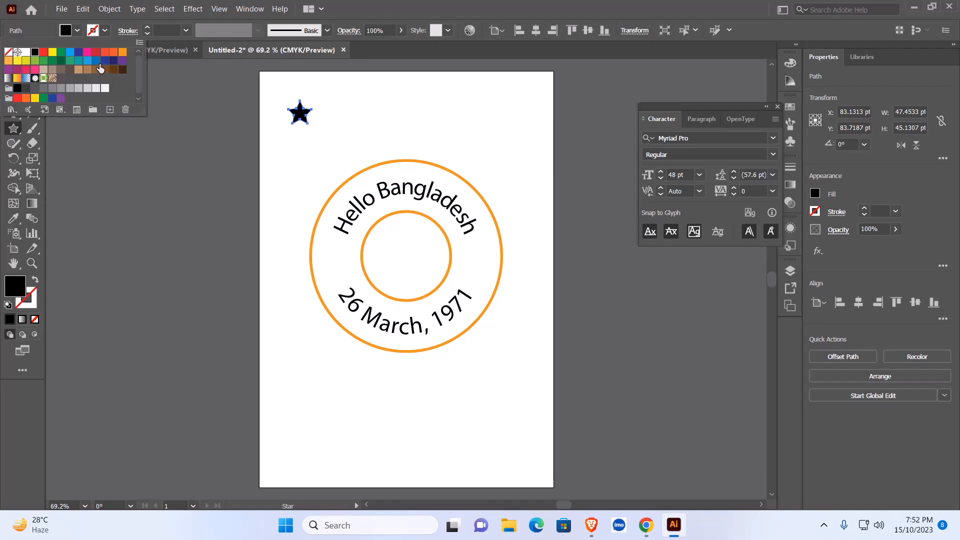
left_click(104, 55)
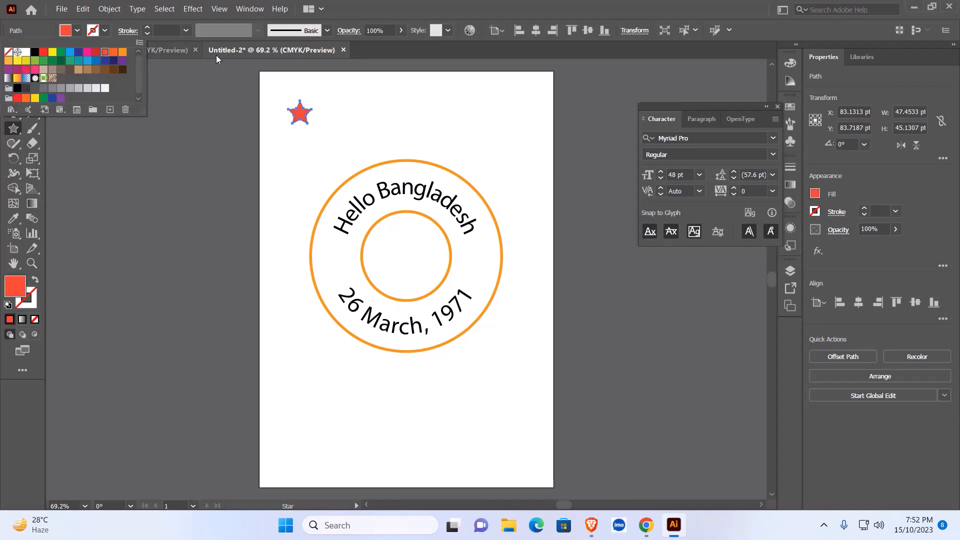
- Scale the star to about 36 × 34 pt, place it in the ring's left gap between the texts, and duplicate it into the right gap
left_click(13, 68)
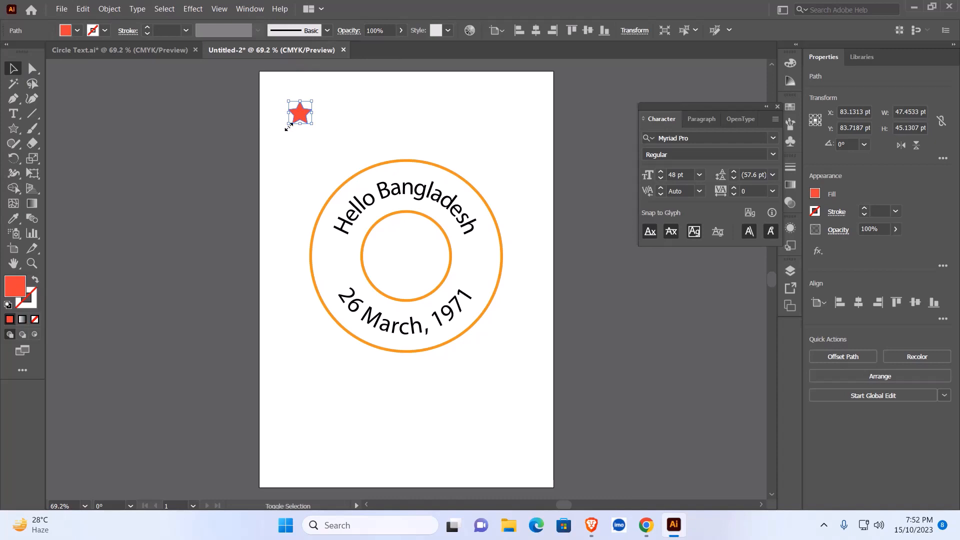
left_click_drag(289, 123, 339, 260)
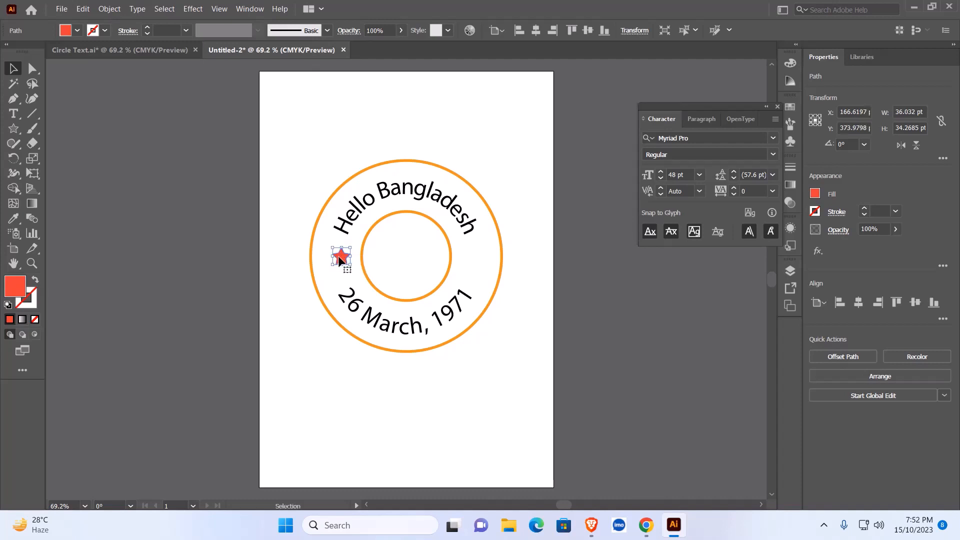
left_click_drag(339, 259, 473, 259)
left_click(528, 257)
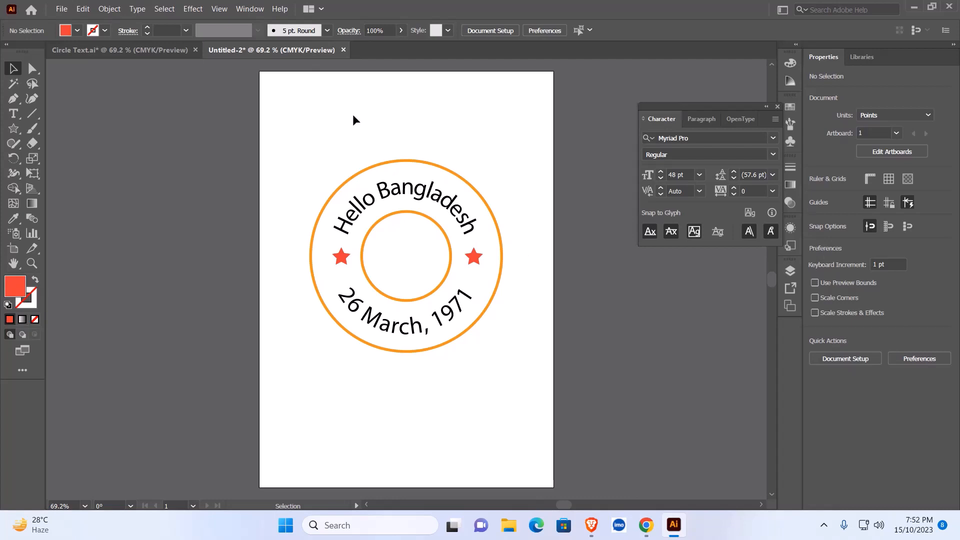
left_click_drag(398, 234, 485, 338)
left_click(520, 209)
- Draw a circle about 364 pt in diameter over the artboard's lower-left area and fill it with dark green
left_click_drag(13, 143, 41, 173)
left_click_drag(14, 128, 52, 158)
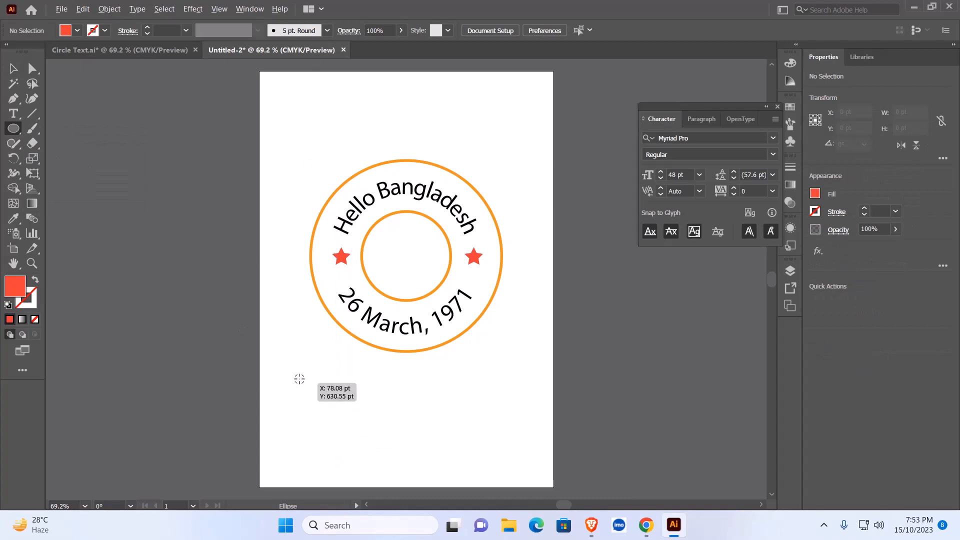
left_click_drag(300, 379, 355, 468)
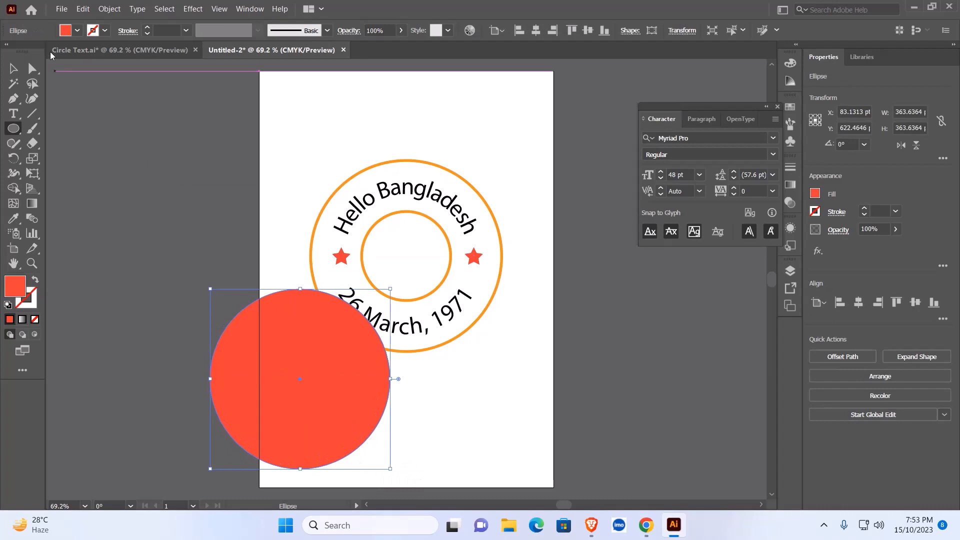
left_click(77, 31)
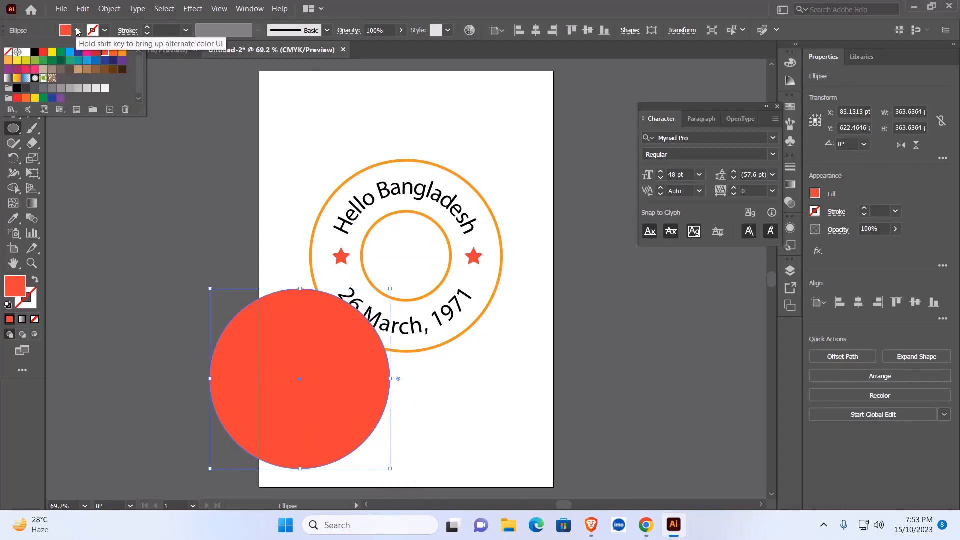
left_click(61, 61)
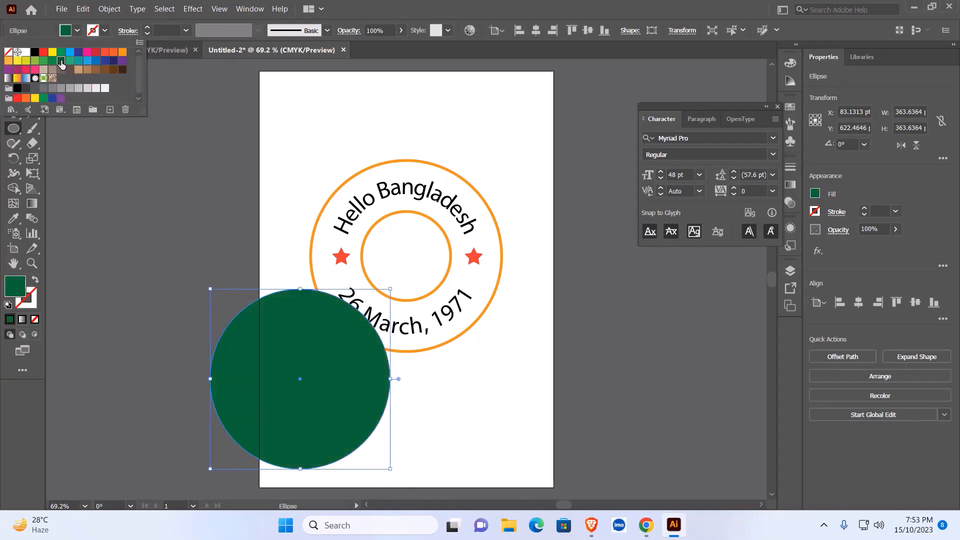
left_click(14, 69)
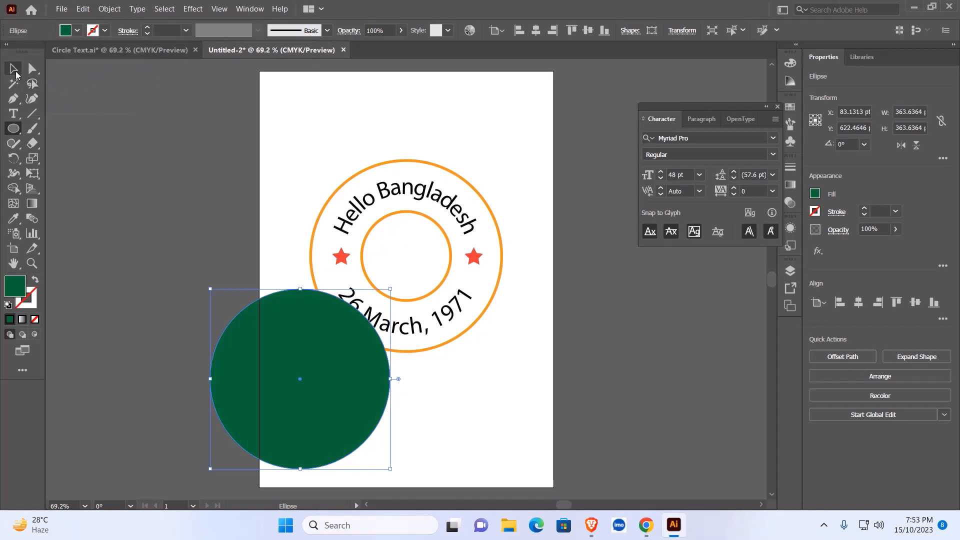
- Center the green circle on the badge and scale it to about 376 pt in diameter, just inside the outer orange ring
left_click_drag(307, 358, 403, 240)
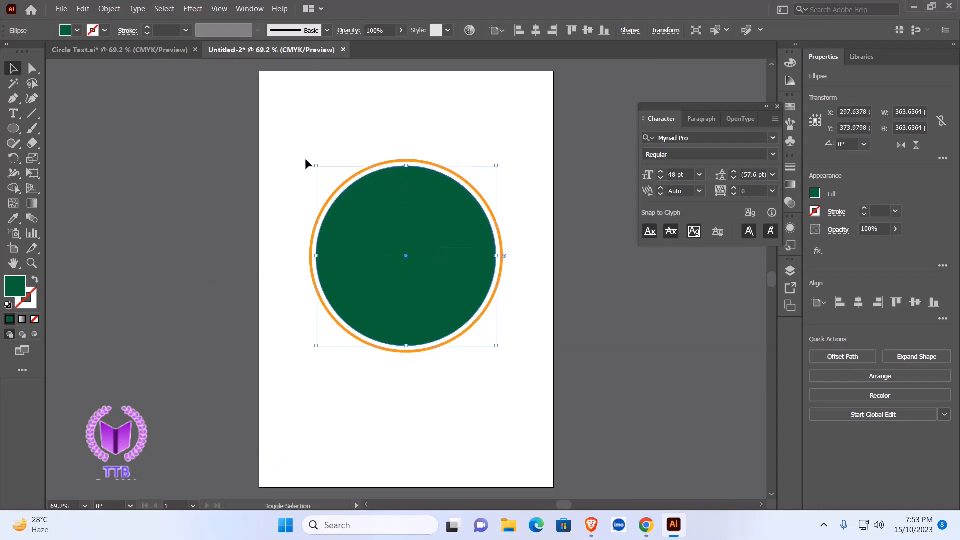
mouse_move(316, 164)
left_mouse_down()
mouse_move(310, 155)
mouse_move(317, 160)
left_mouse_up()
left_click(403, 138)
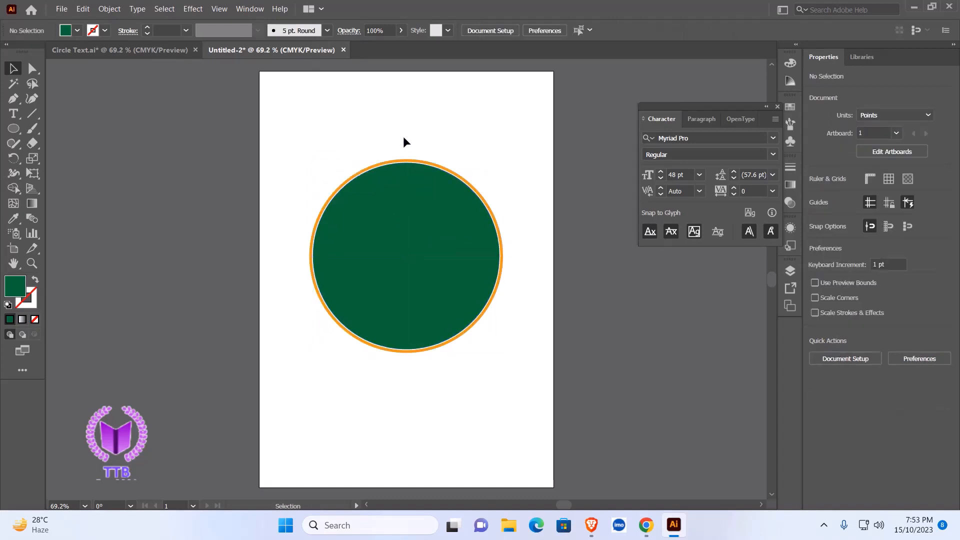
- Send the green circle to the back, behind the badge's texts, stars and orange rings
left_click(417, 227)
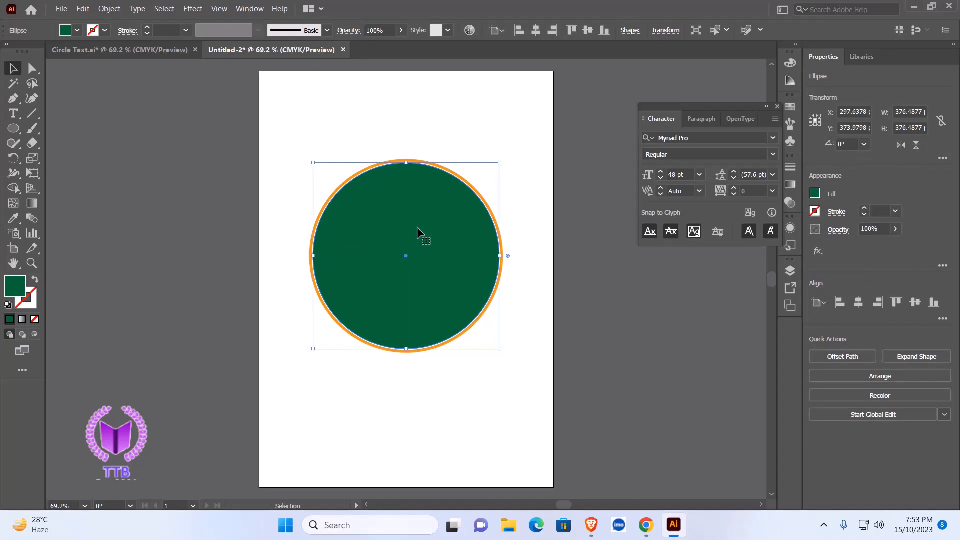
right_click(418, 229)
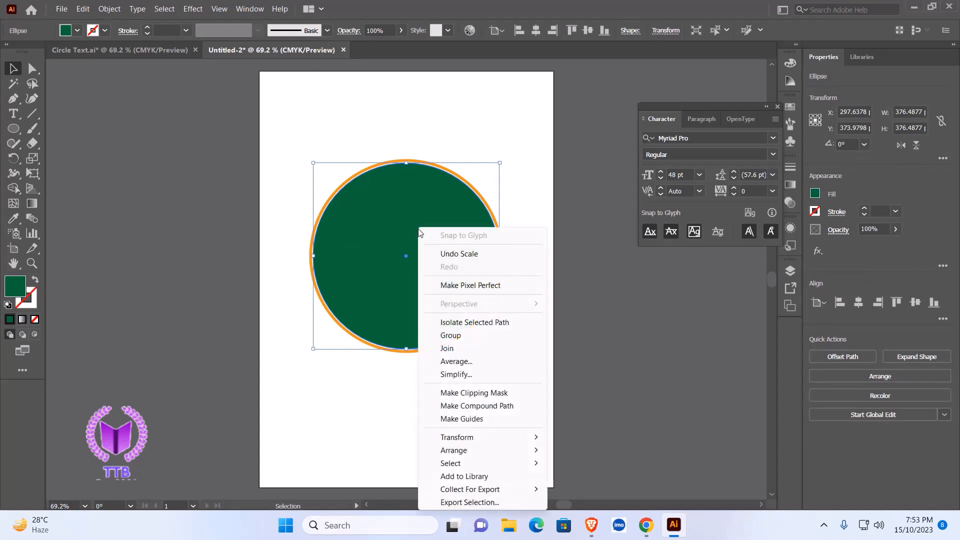
right_click(415, 194)
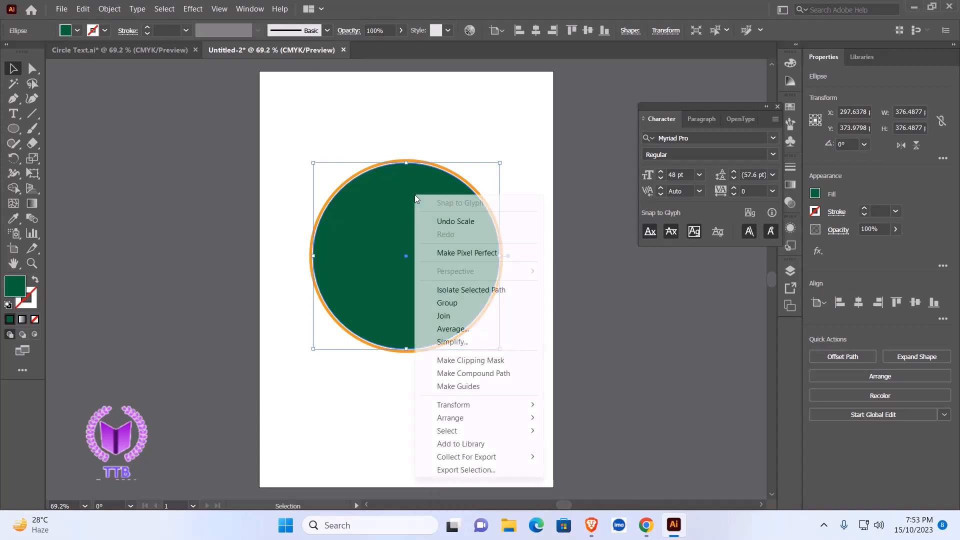
mouse_move(497, 418)
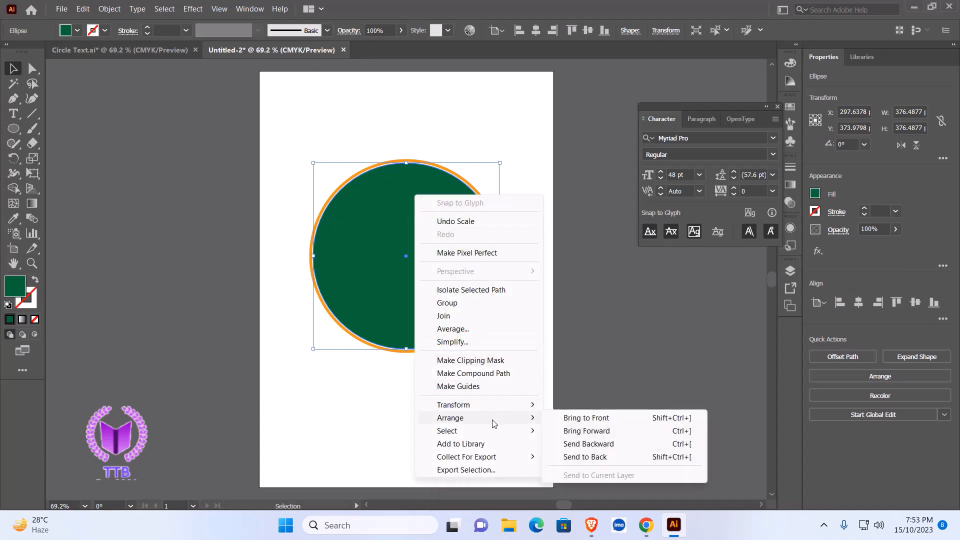
left_click(584, 456)
left_click(552, 362)
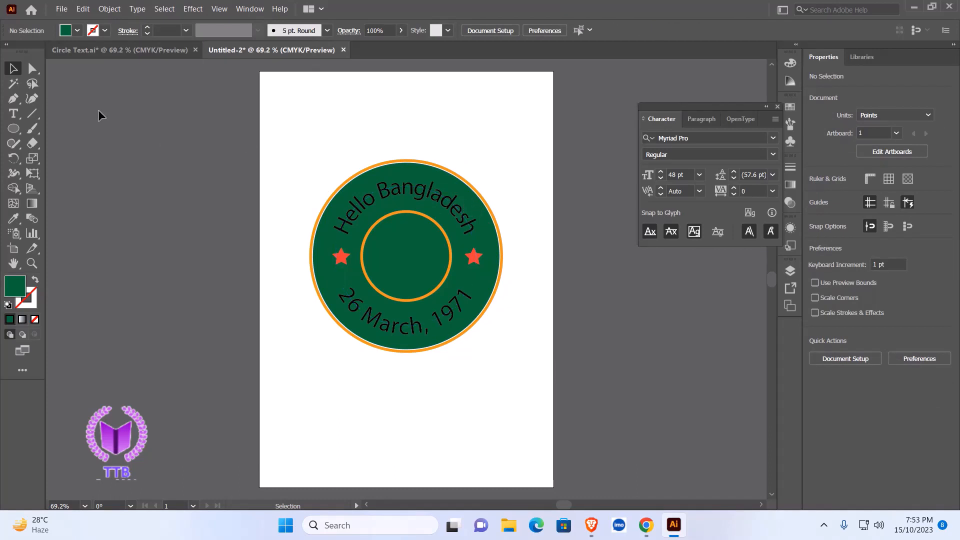
- Change the fill of the upper "Hello Bangladesh" circle text to white
left_click(32, 70)
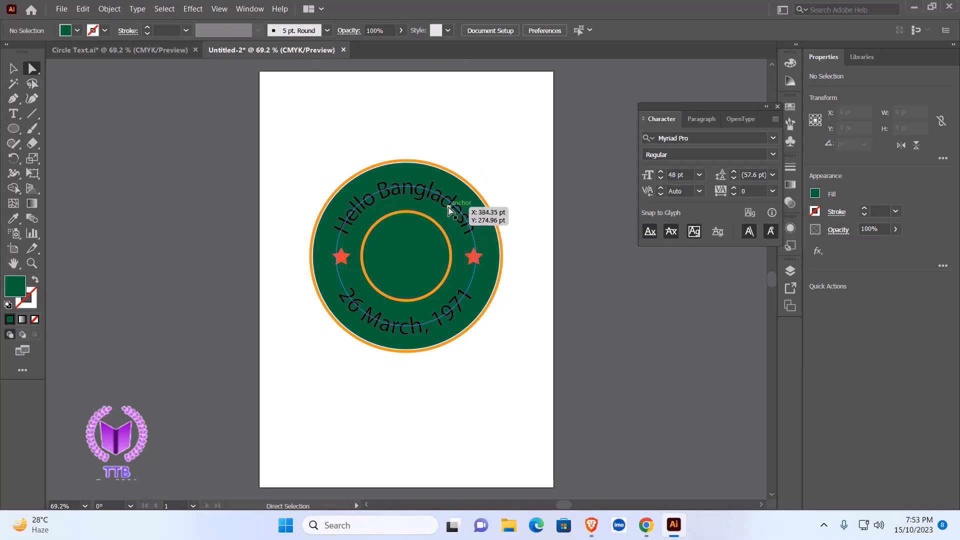
left_click(449, 210)
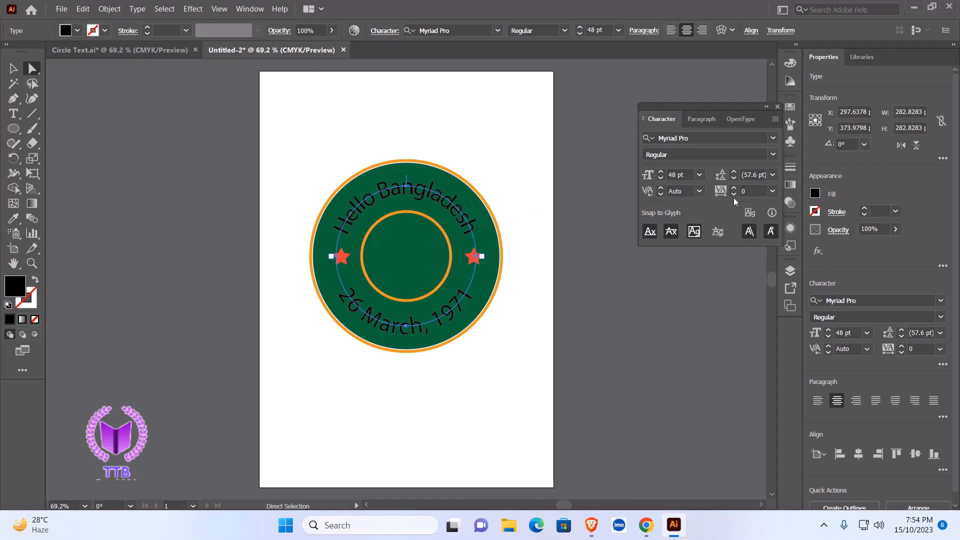
left_click(814, 193)
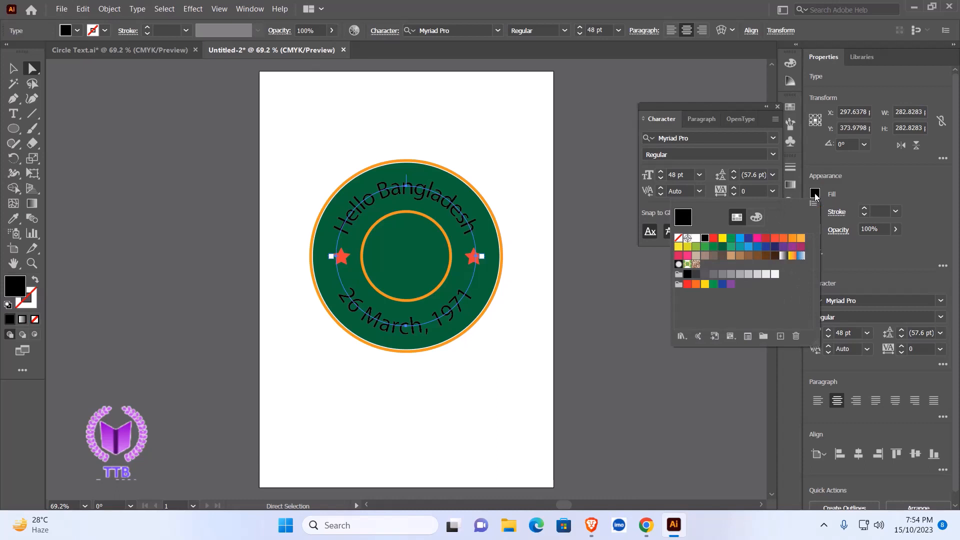
left_click(697, 239)
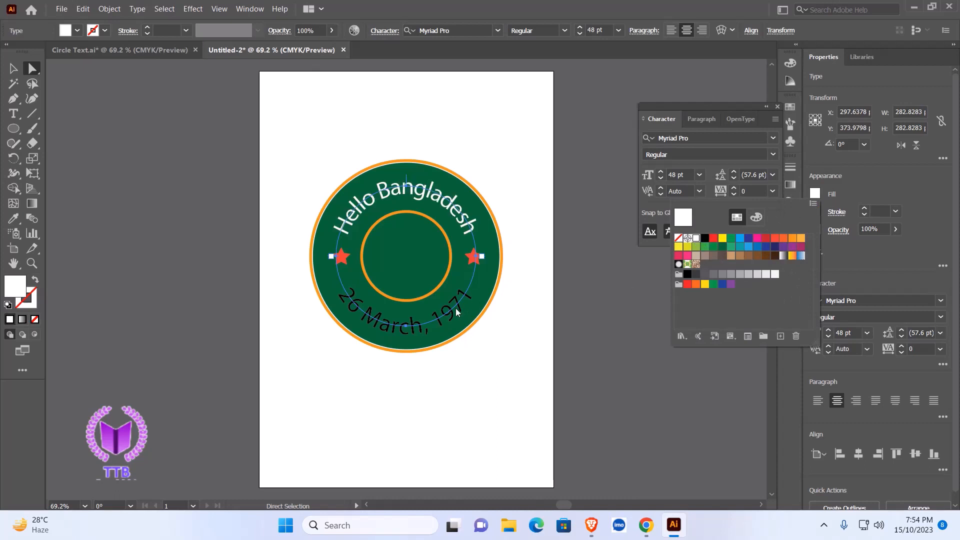
key("Escape")
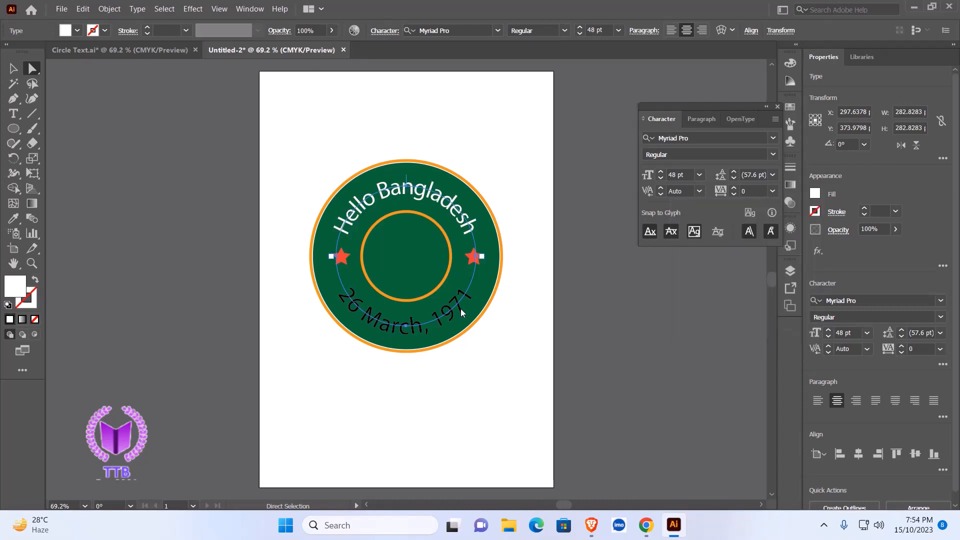
- Change the fill of the lower "26 March, 1971" circle text to white
left_click(460, 307)
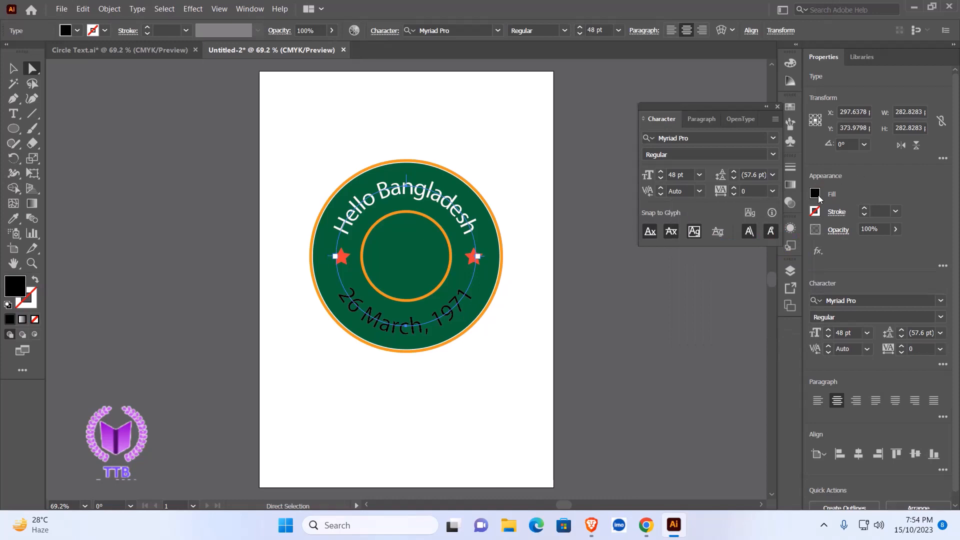
left_click(816, 194)
left_click(696, 238)
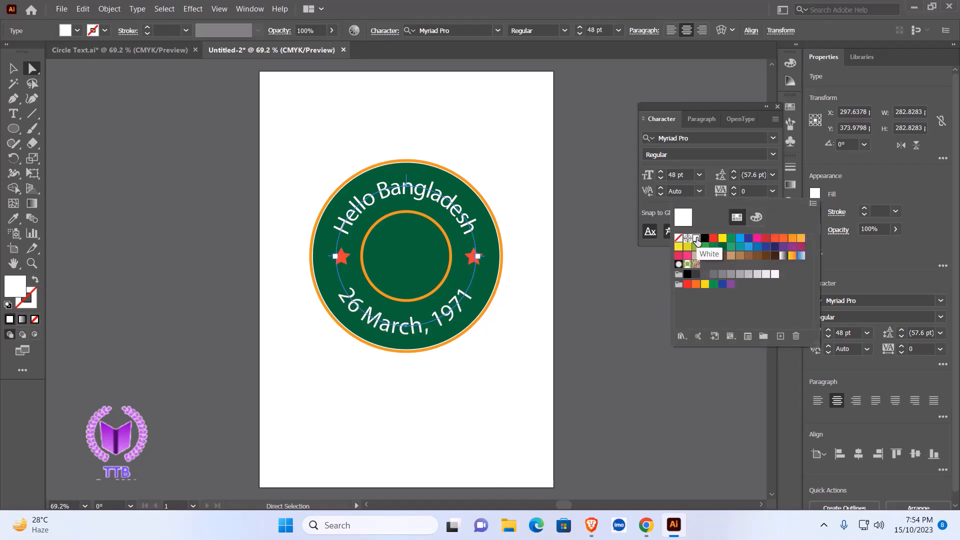
key("Escape")
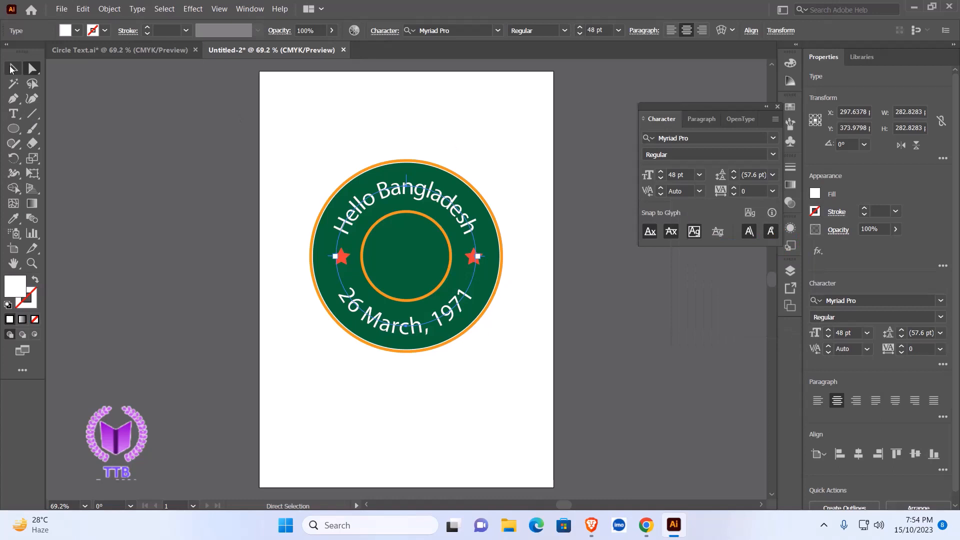
left_click(460, 145)
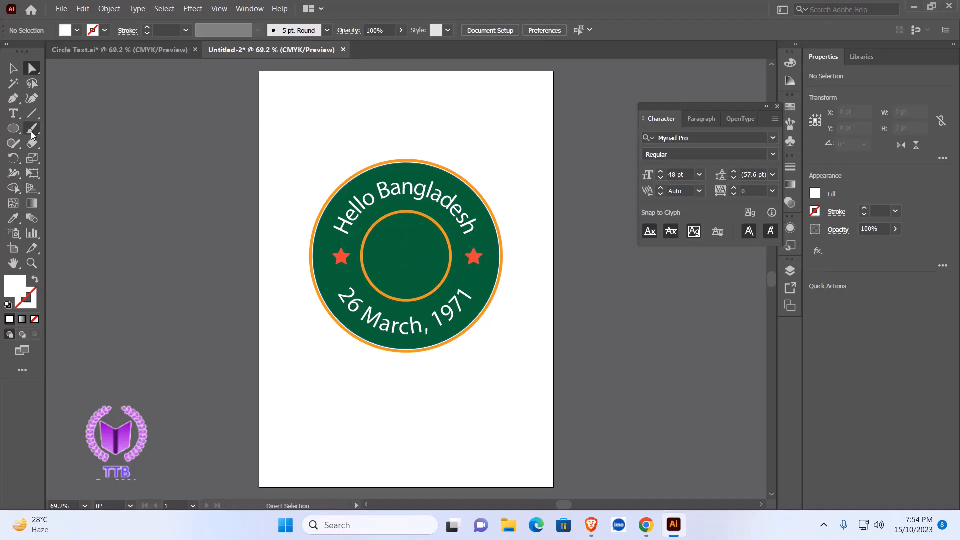
- Draw a circle about 99 pt in diameter near the artboard's upper-left corner and fill it with red
left_click(13, 128)
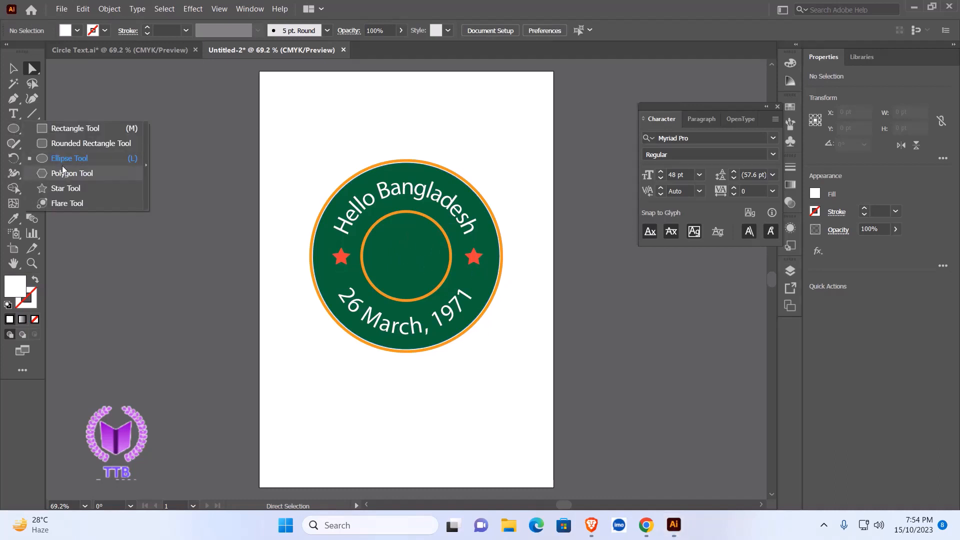
left_click(63, 159)
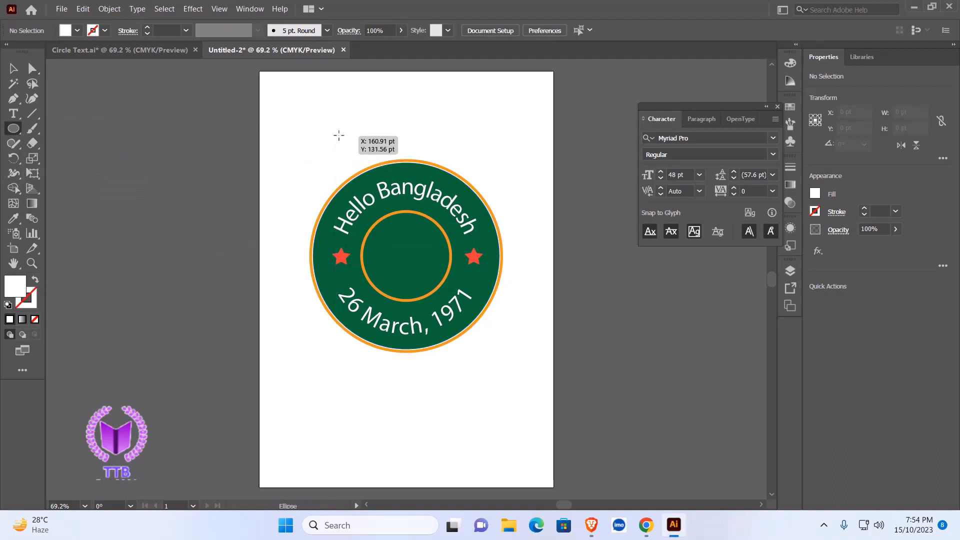
left_click_drag(310, 105, 324, 131)
left_click(79, 31)
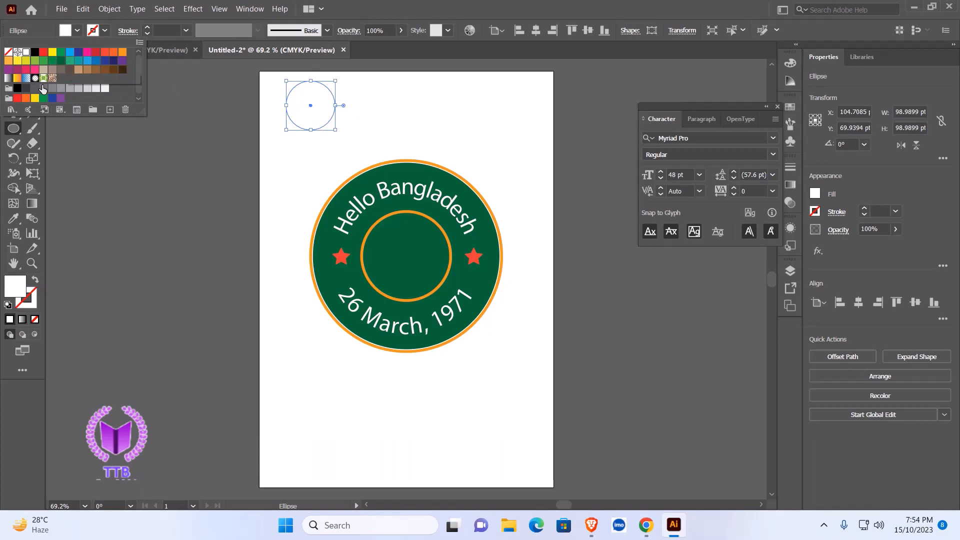
left_click(42, 53)
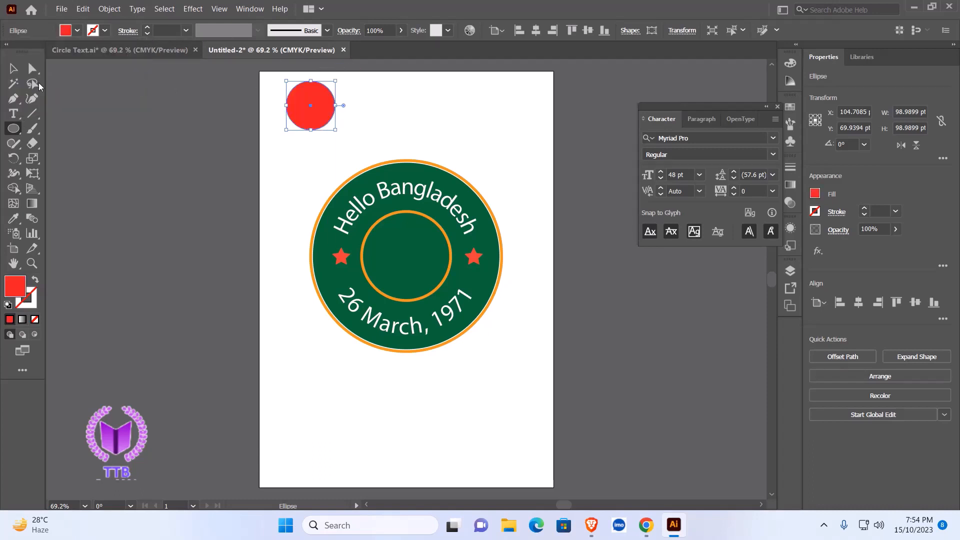
- Move the red circle to the badge's center and scale it to about 144 pt in diameter inside the inner orange ring
left_click(13, 68)
left_click_drag(311, 101, 401, 244)
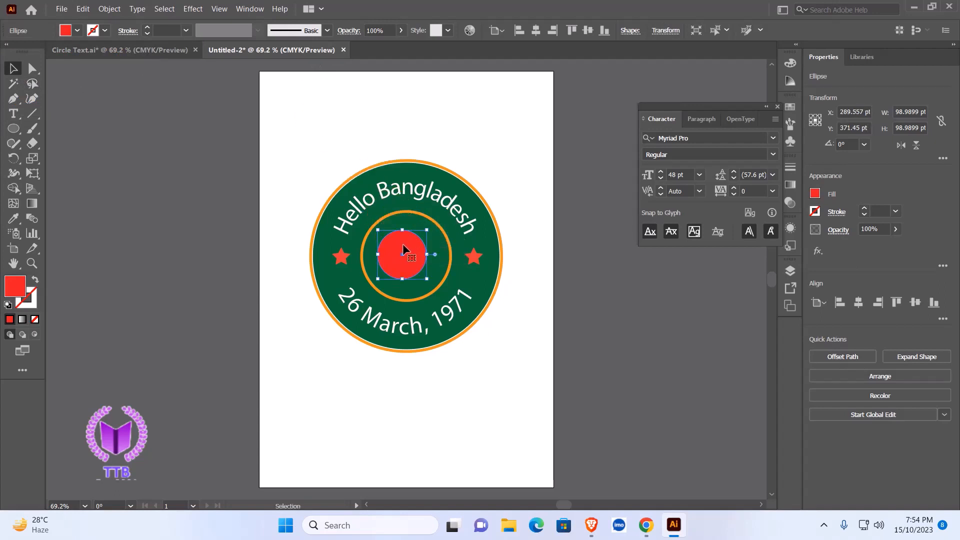
left_click_drag(378, 279, 368, 320)
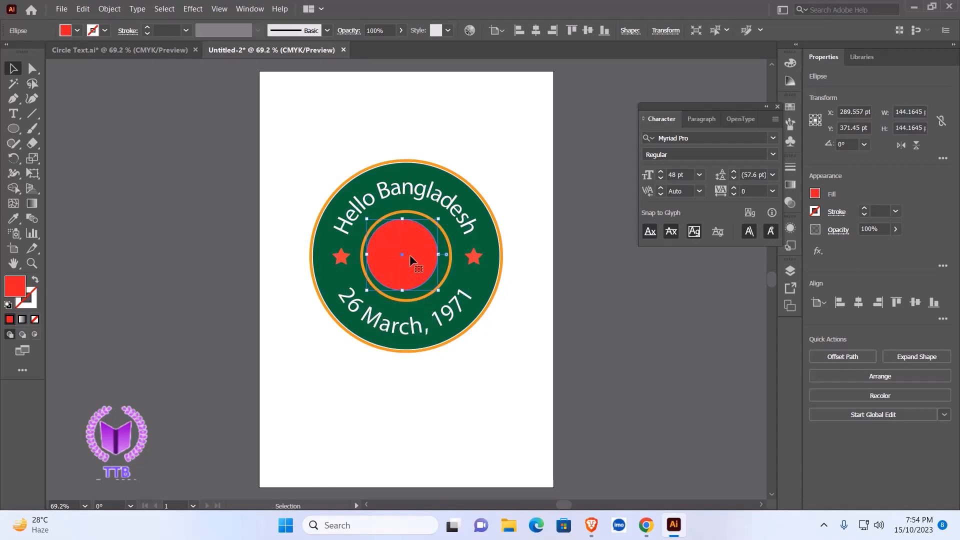
left_click_drag(405, 255, 410, 253)
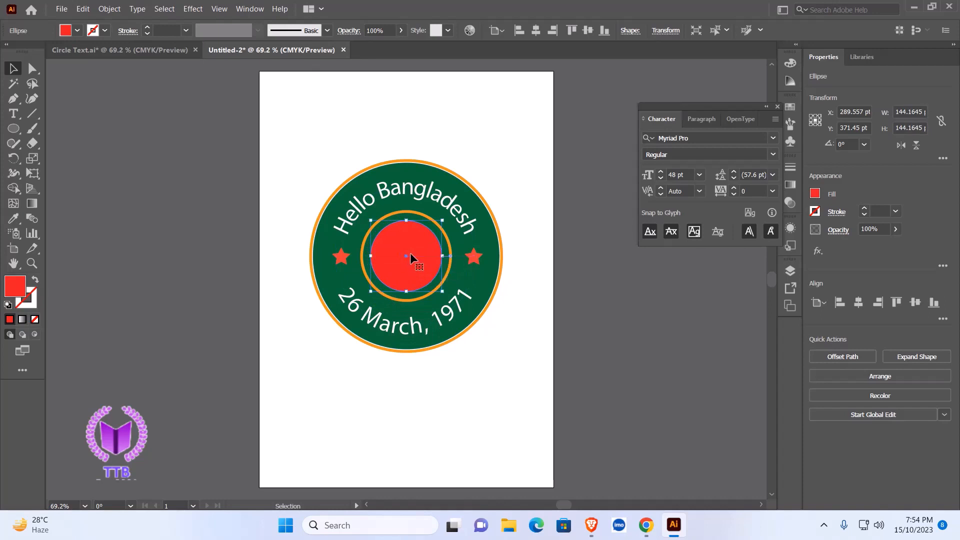
left_click(419, 137)
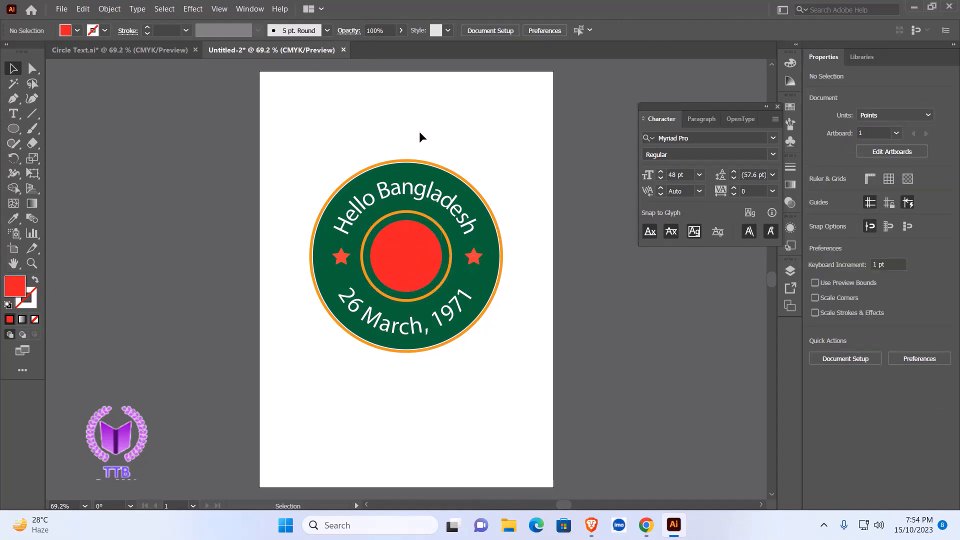